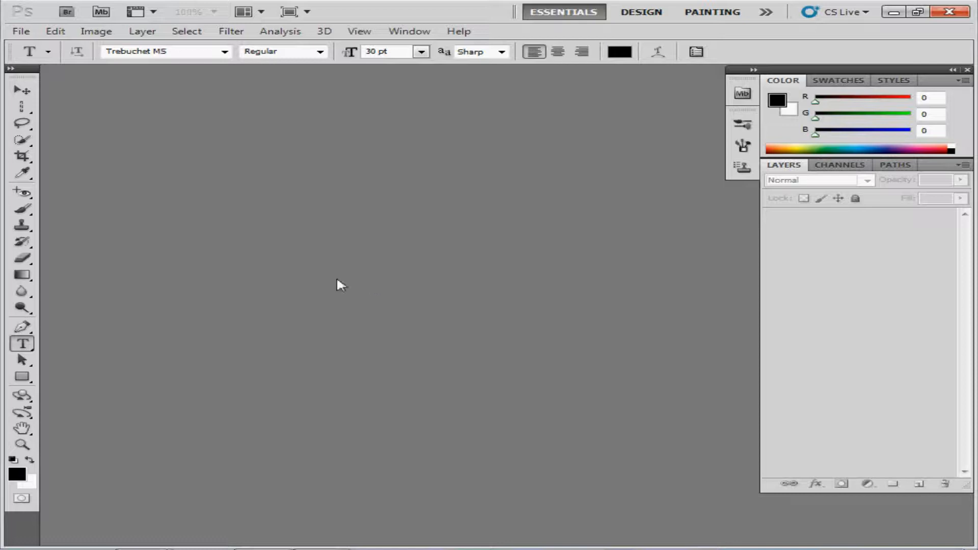
# Step: Open type1.tif and update its text layers for vector-based output
pyautogui.click(20, 32)
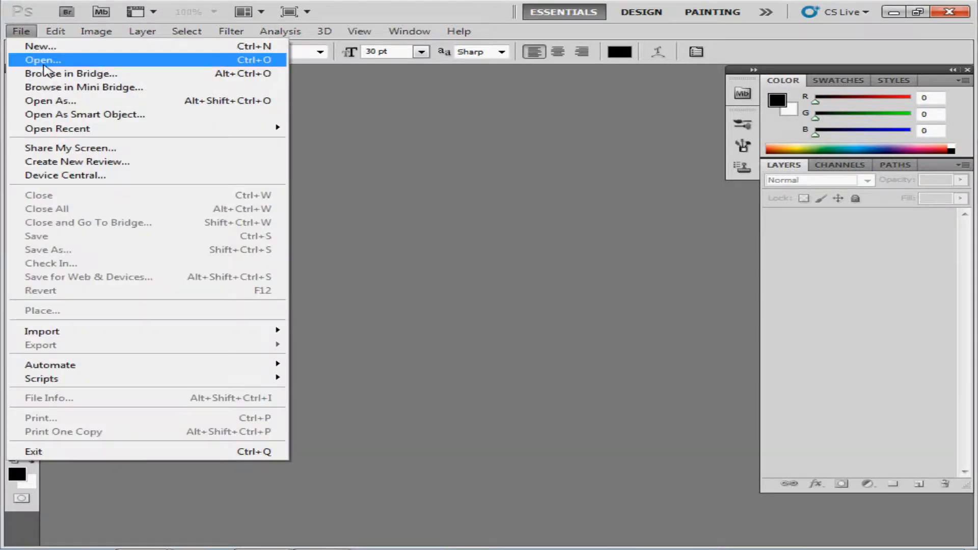
pyautogui.click(45, 61)
pyautogui.doubleClick(590, 184)
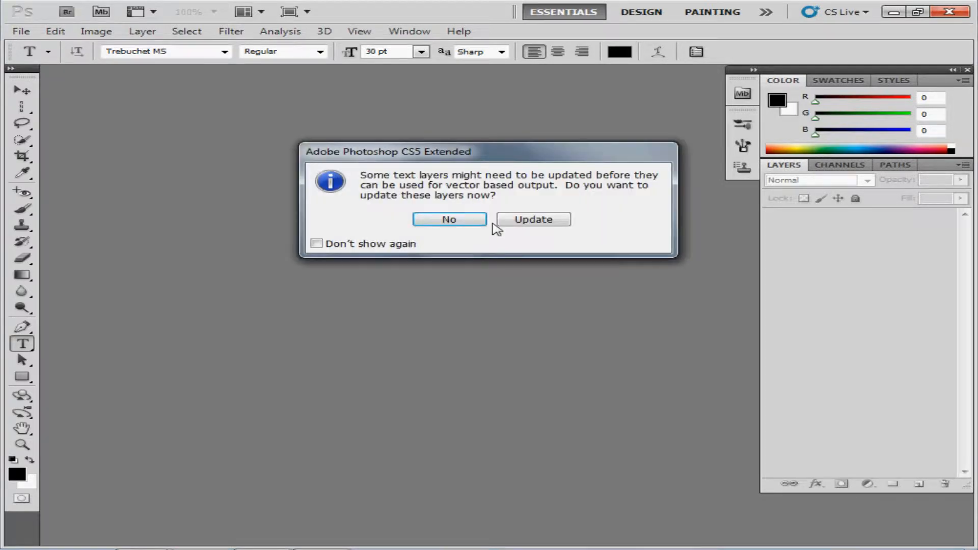
pyautogui.click(534, 220)
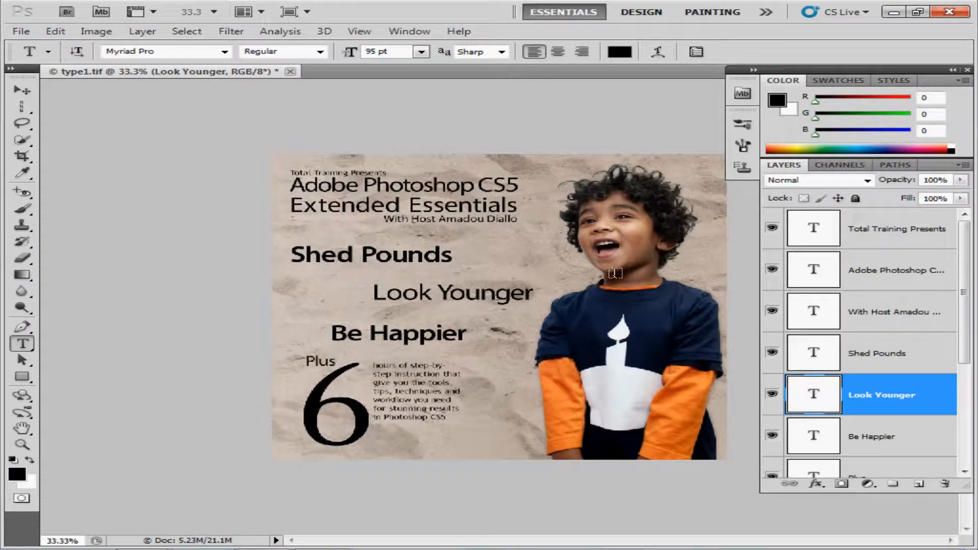
# Step: Recolour the three heading text layers above Shed Pounds together in grey #807d7d using the Character settings
pyautogui.hotkey('ctrl', '+')
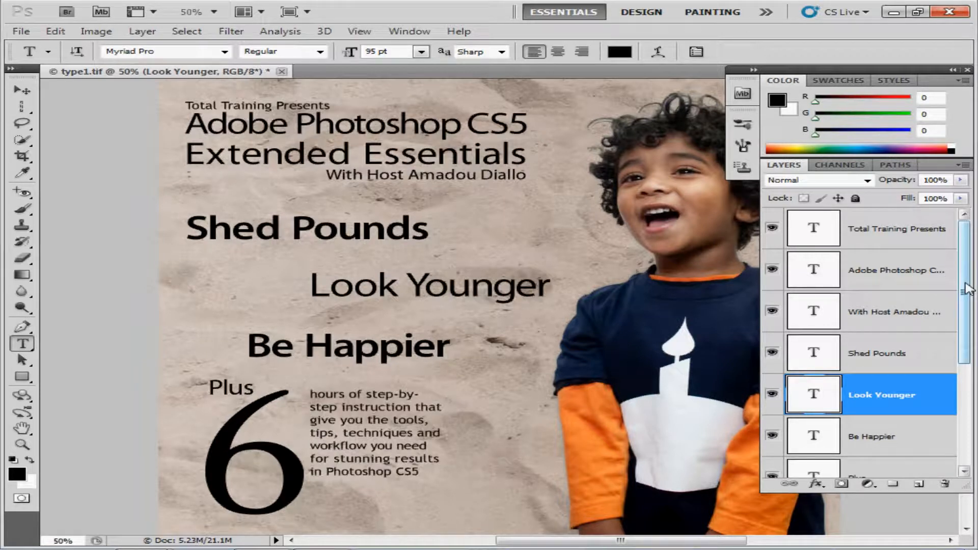
pyautogui.moveTo(965, 298)
pyautogui.mouseDown()
pyautogui.moveTo(966, 408)
pyautogui.moveTo(966, 290)
pyautogui.mouseUp()
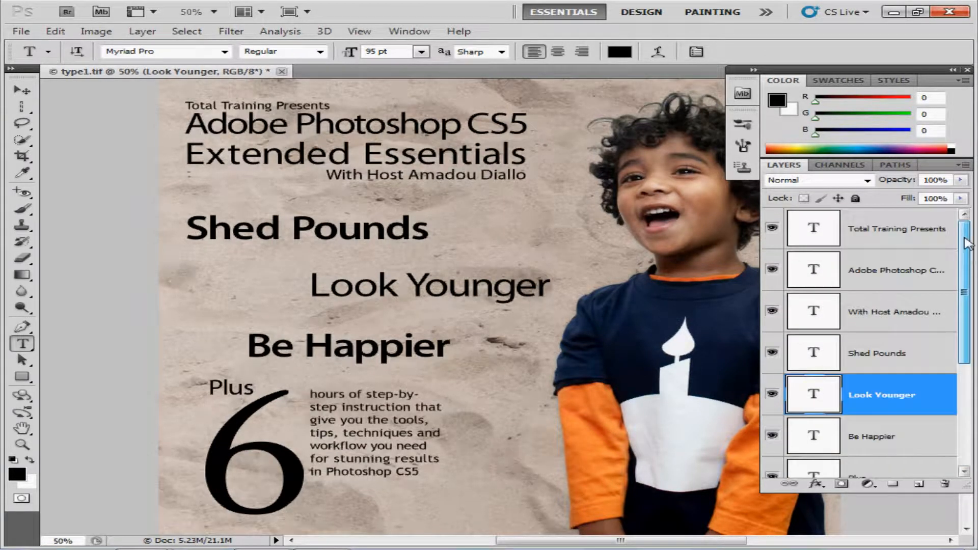
pyautogui.click(874, 235)
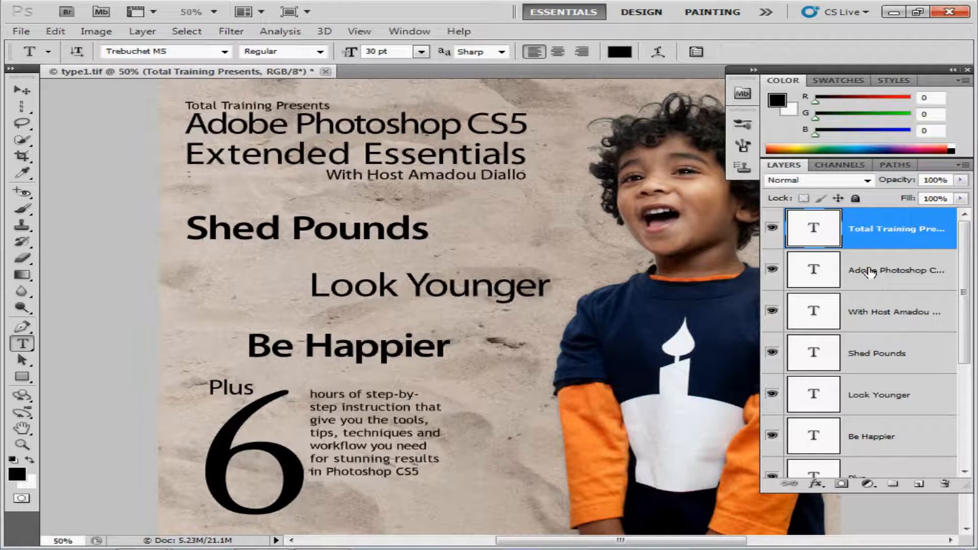
pyautogui.keyDown('shift'); pyautogui.click(870, 274); pyautogui.keyUp('shift')
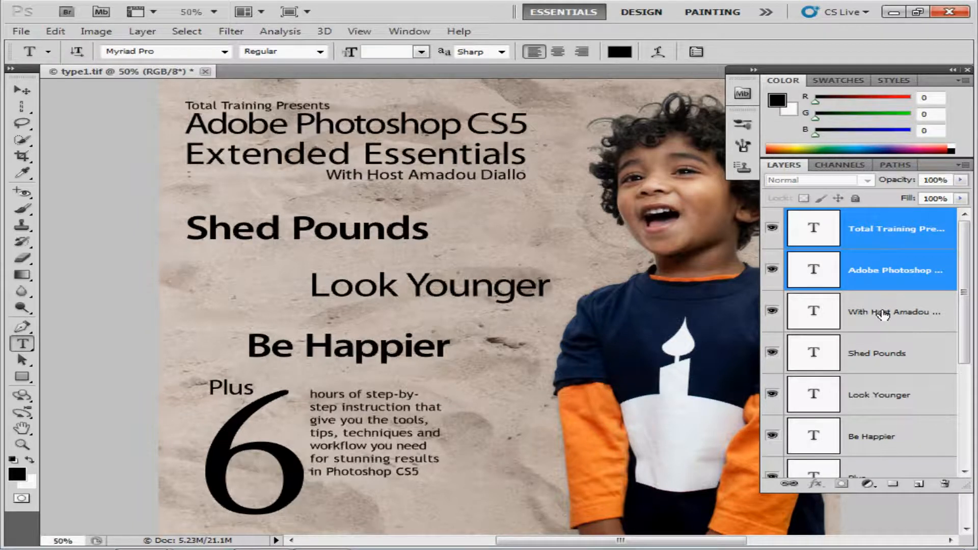
pyautogui.keyDown('shift'); pyautogui.click(873, 310); pyautogui.keyUp('shift')
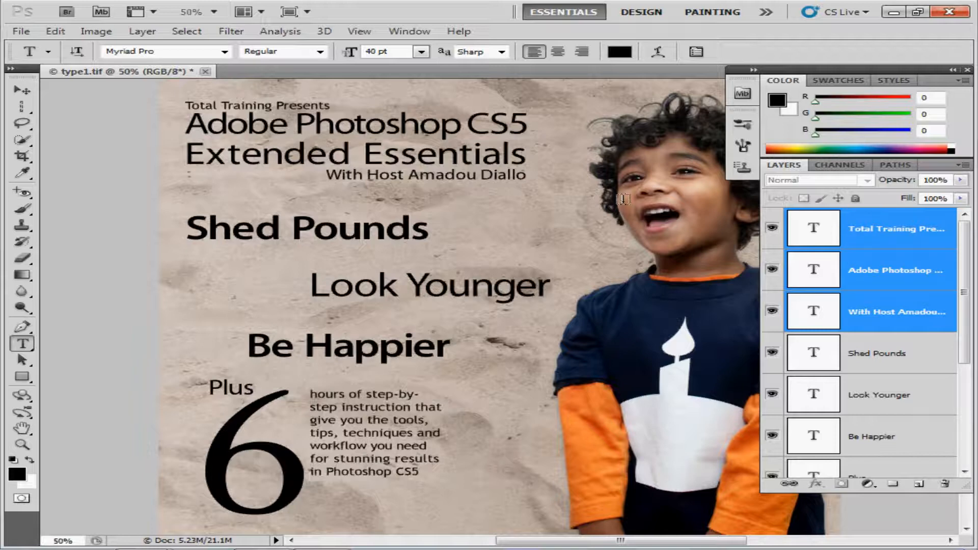
pyautogui.click(408, 31)
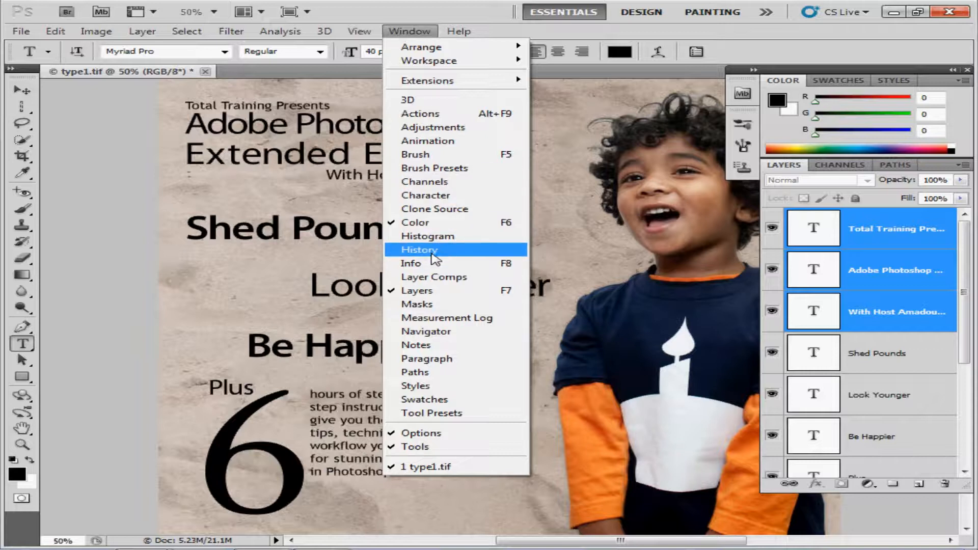
pyautogui.click(430, 198)
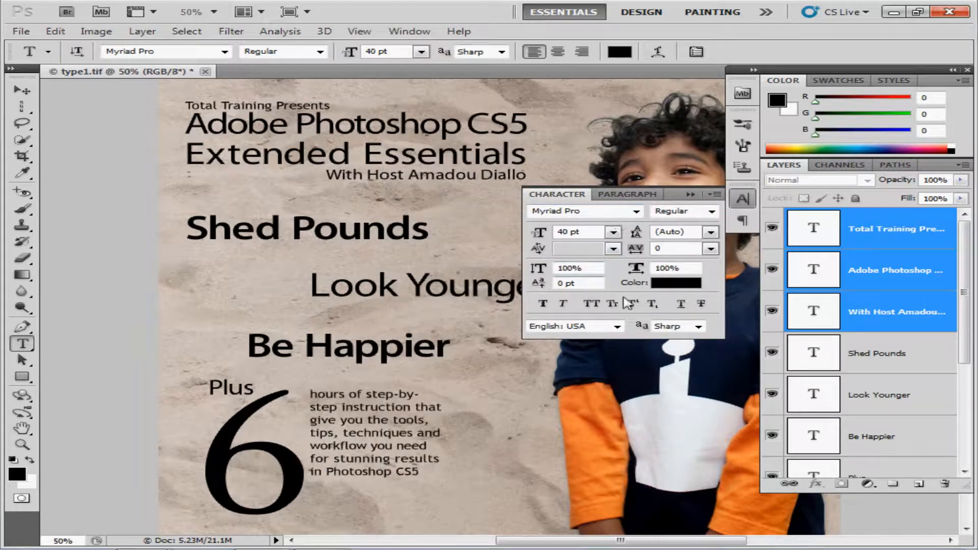
pyautogui.click(677, 284)
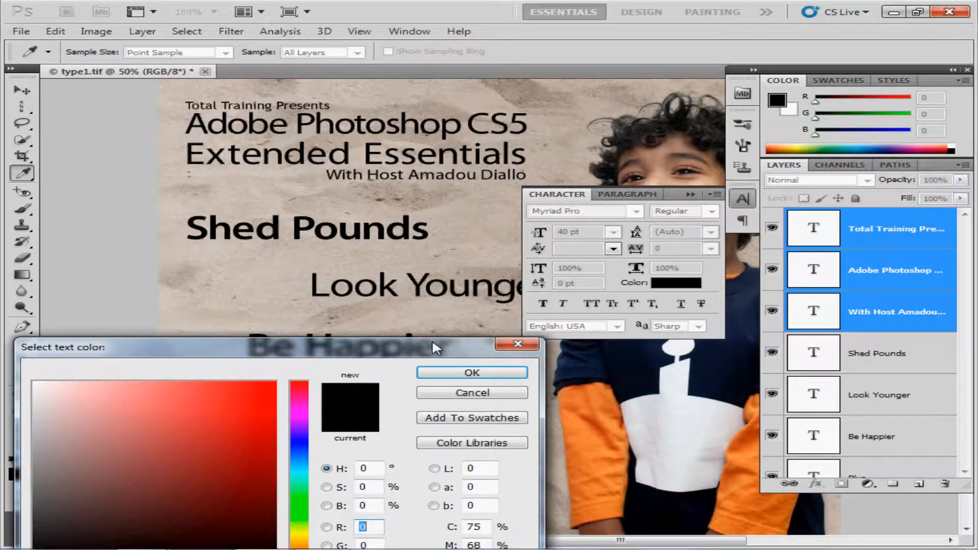
pyautogui.moveTo(428, 352); pyautogui.dragTo(720, 263)
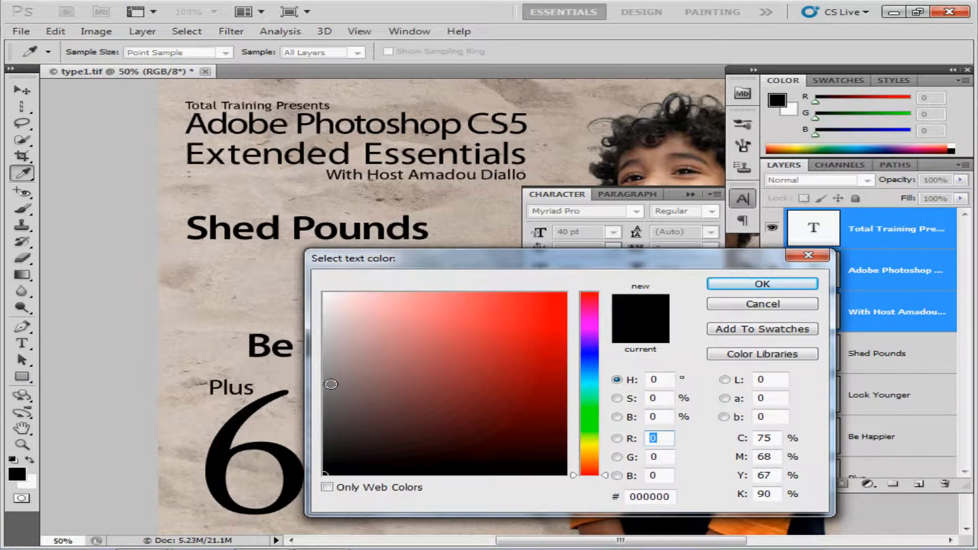
pyautogui.moveTo(331, 385); pyautogui.dragTo(327, 373)
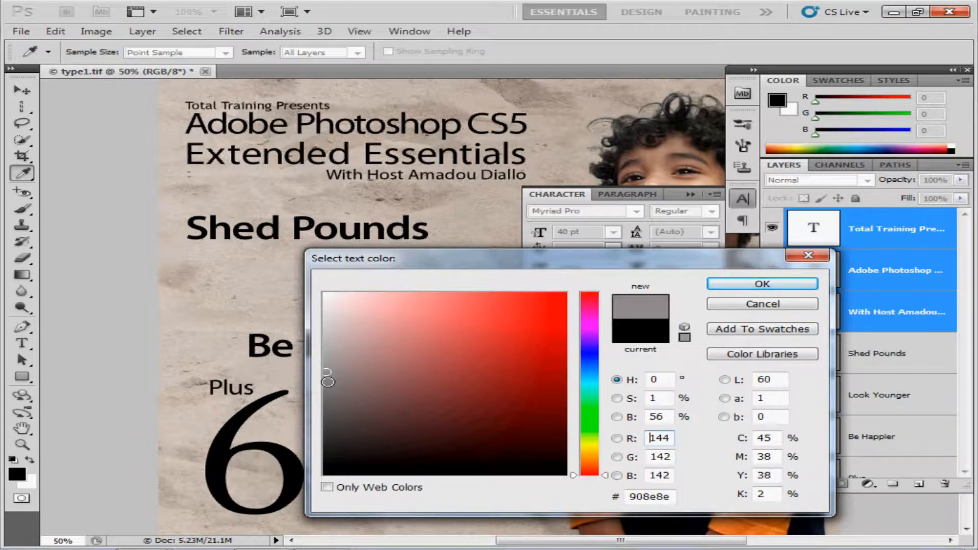
pyautogui.click(328, 384)
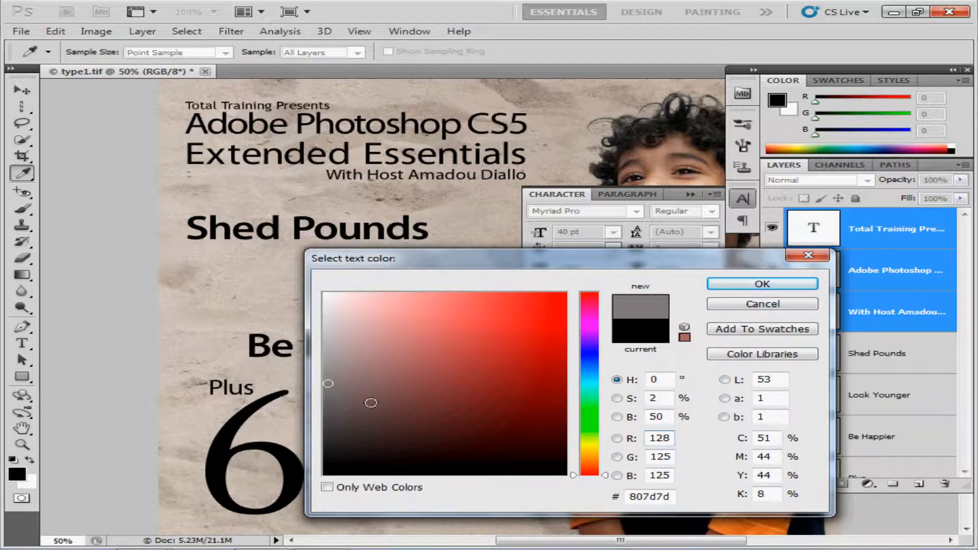
pyautogui.click(748, 283)
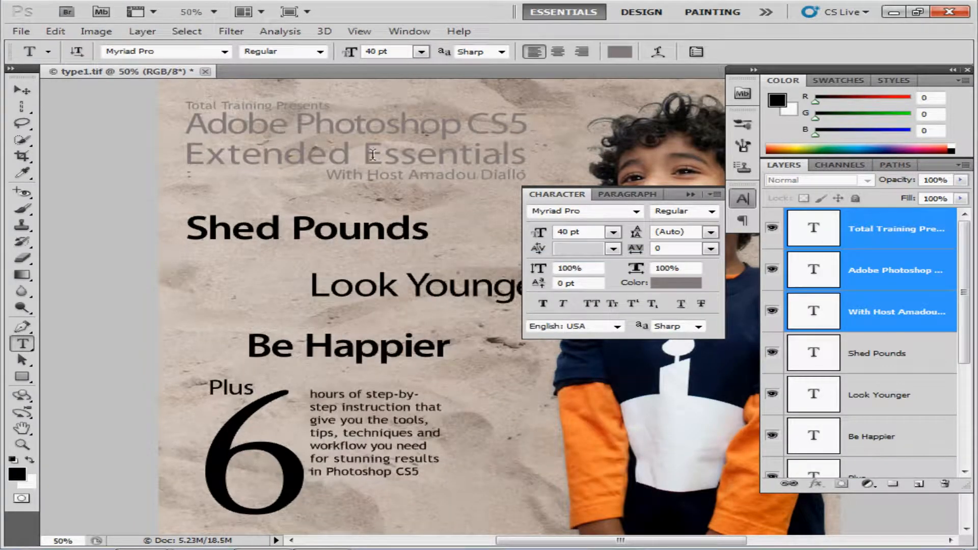
# Step: Darken the text colour of the three selected heading layers to grey #676565
pyautogui.click(689, 283)
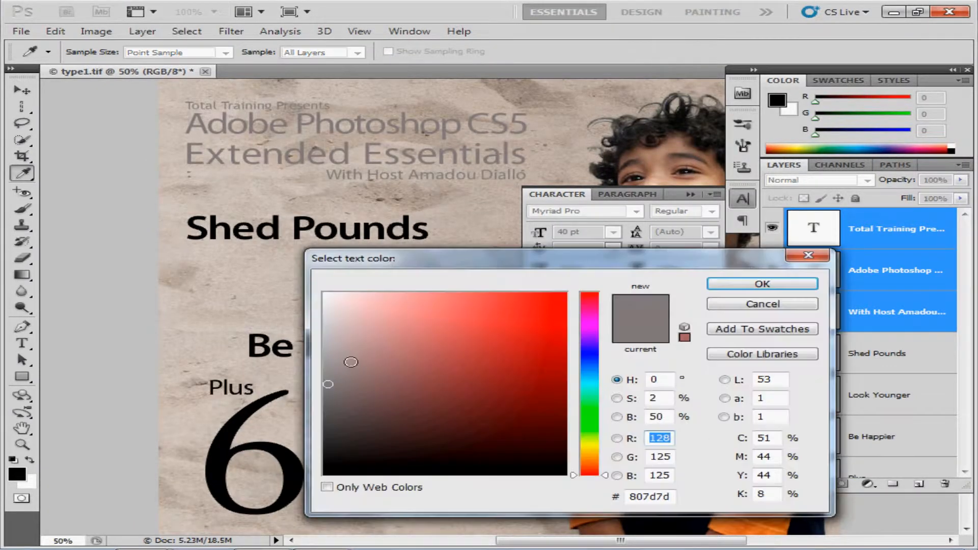
pyautogui.click(328, 401)
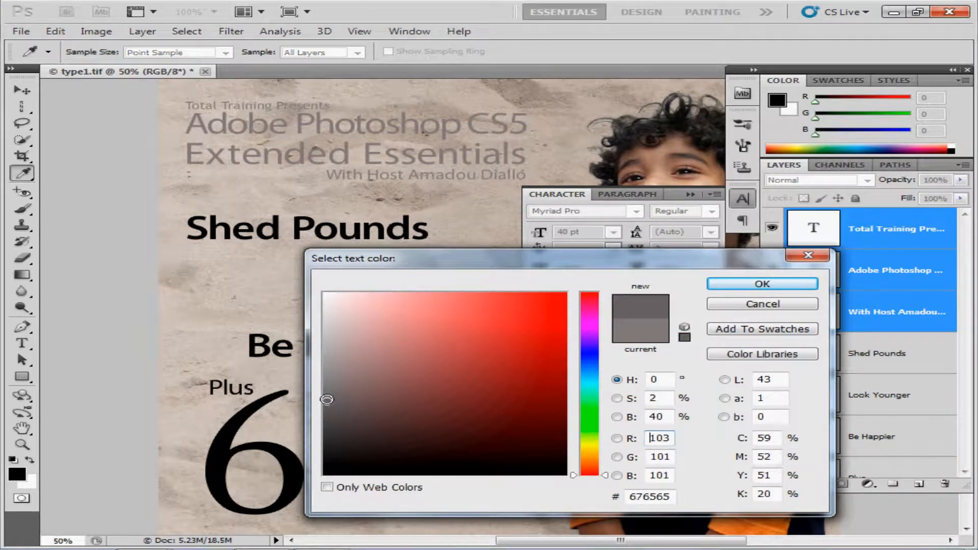
pyautogui.click(767, 281)
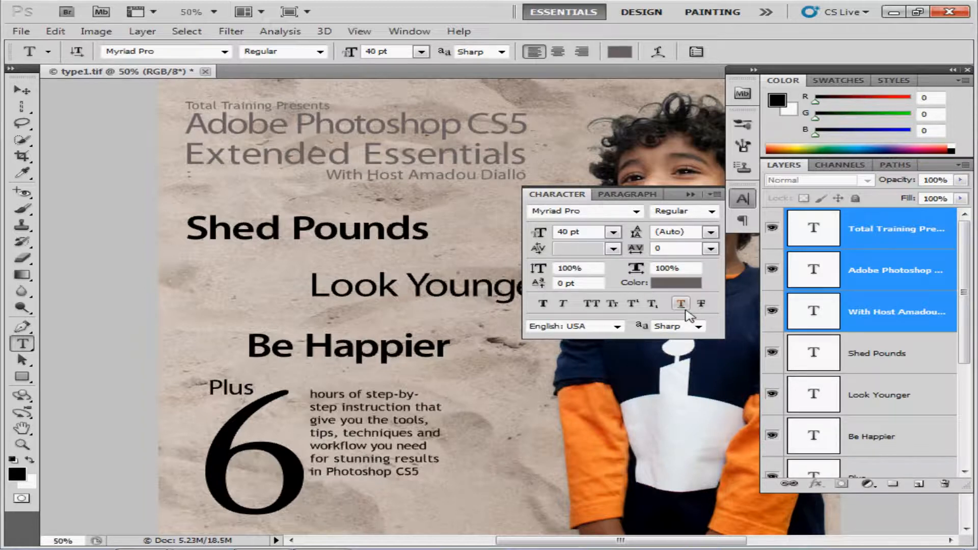
# Step: Make Shed Pounds the active layer and close the Character and Paragraph settings group
pyautogui.click(899, 358)
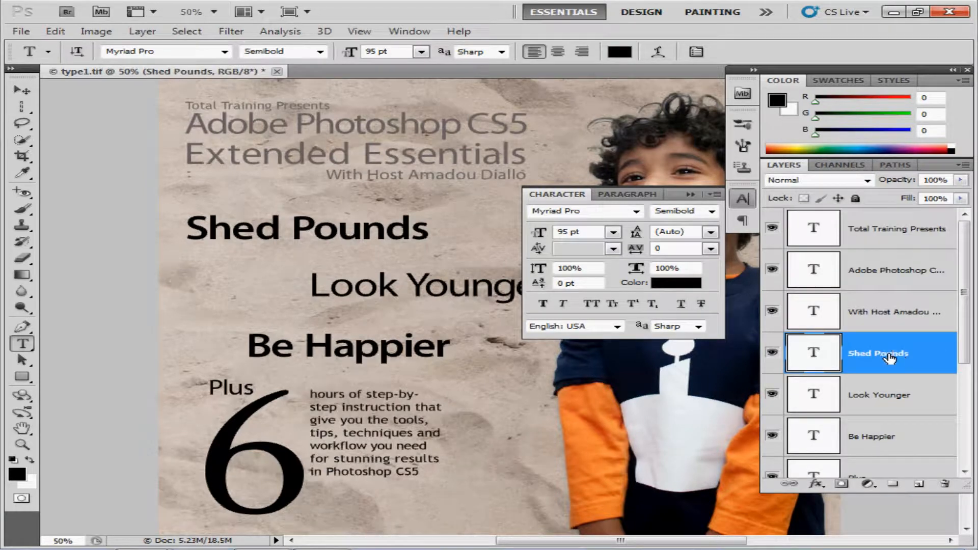
pyautogui.rightClick(630, 201)
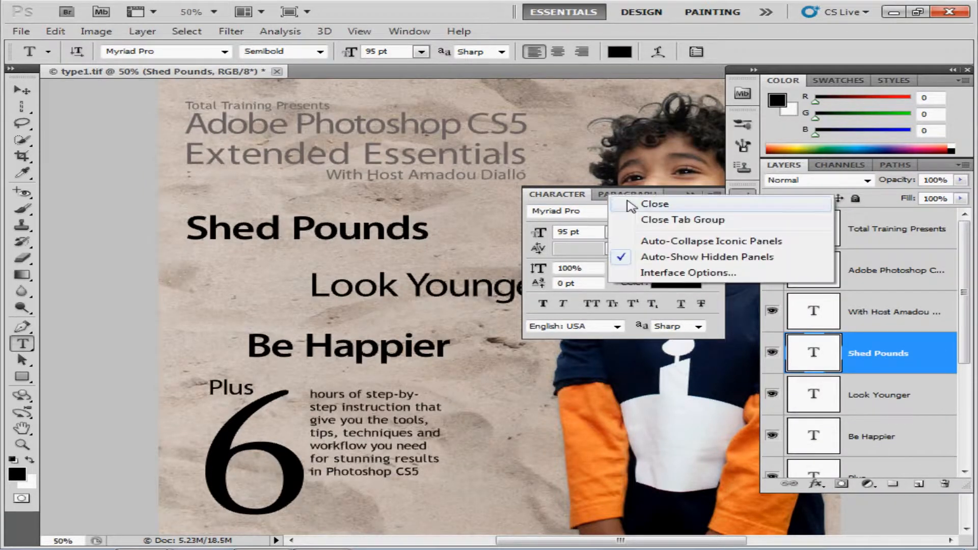
pyautogui.click(661, 221)
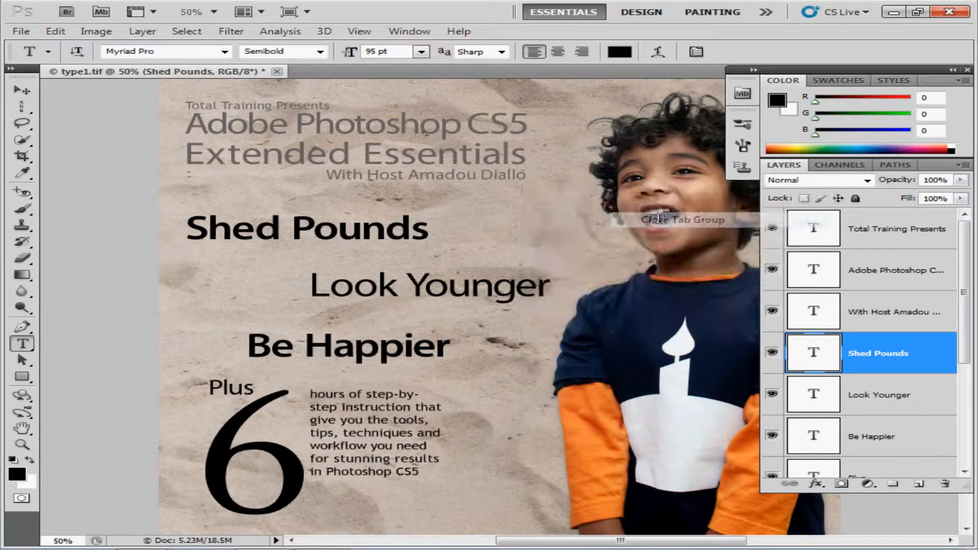
# Step: Reopen the Character settings and recolour the Shed Pounds text in orange #db8342 sampled from the boy's sleeve
pyautogui.doubleClick(867, 356)
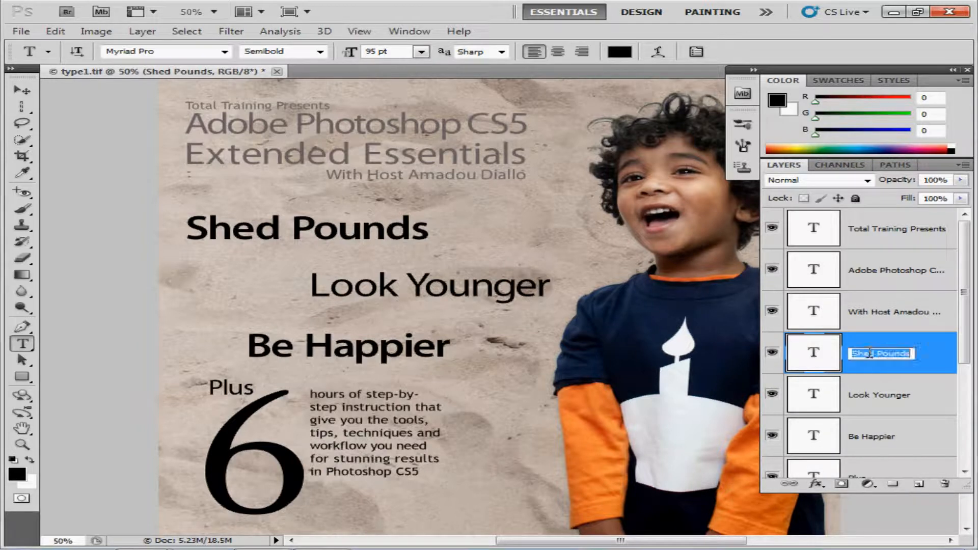
pyautogui.click(821, 356)
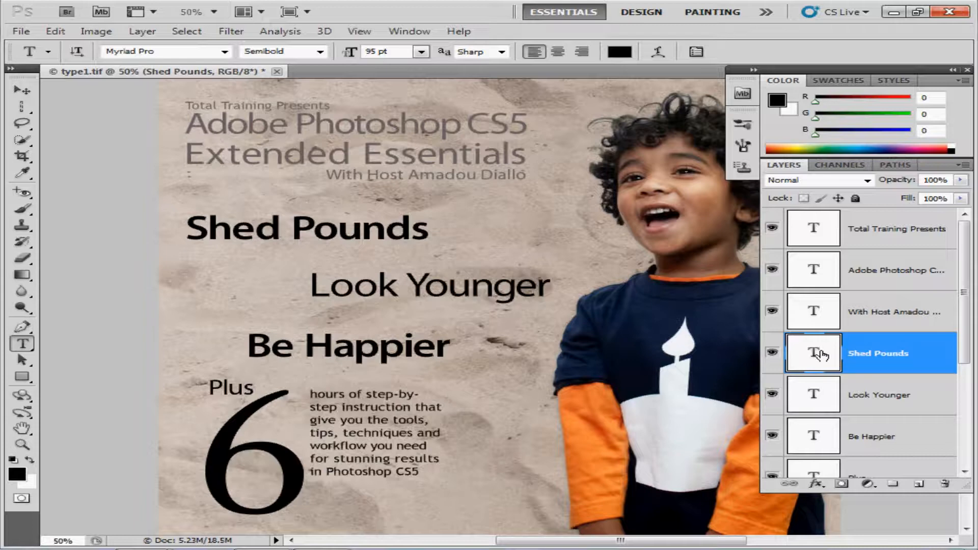
pyautogui.click(409, 31)
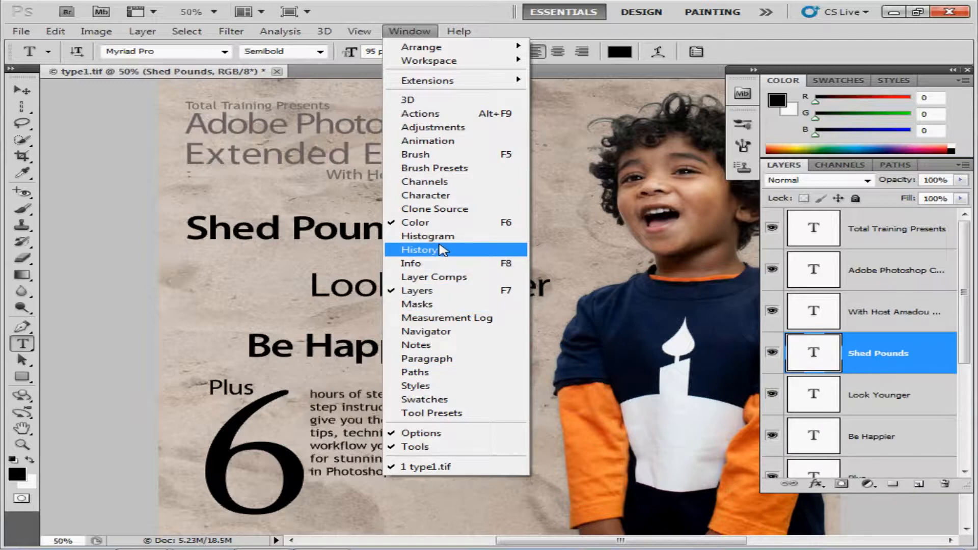
pyautogui.click(434, 197)
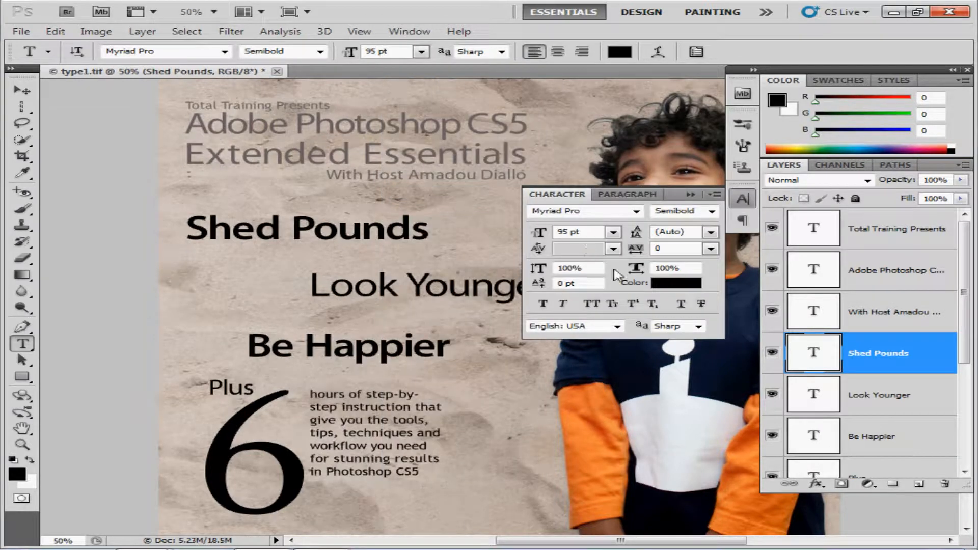
pyautogui.click(673, 285)
pyautogui.moveTo(633, 259); pyautogui.dragTo(377, 138)
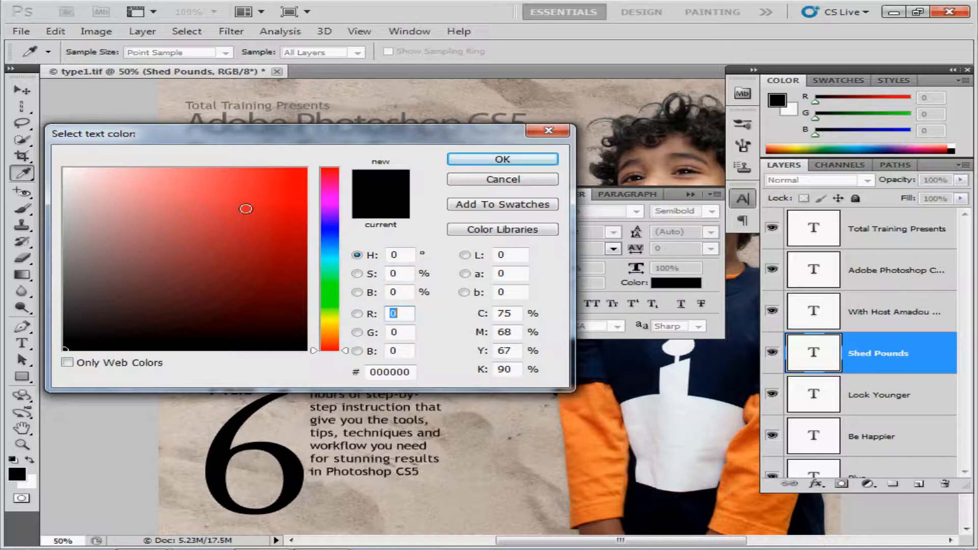
pyautogui.click(596, 449)
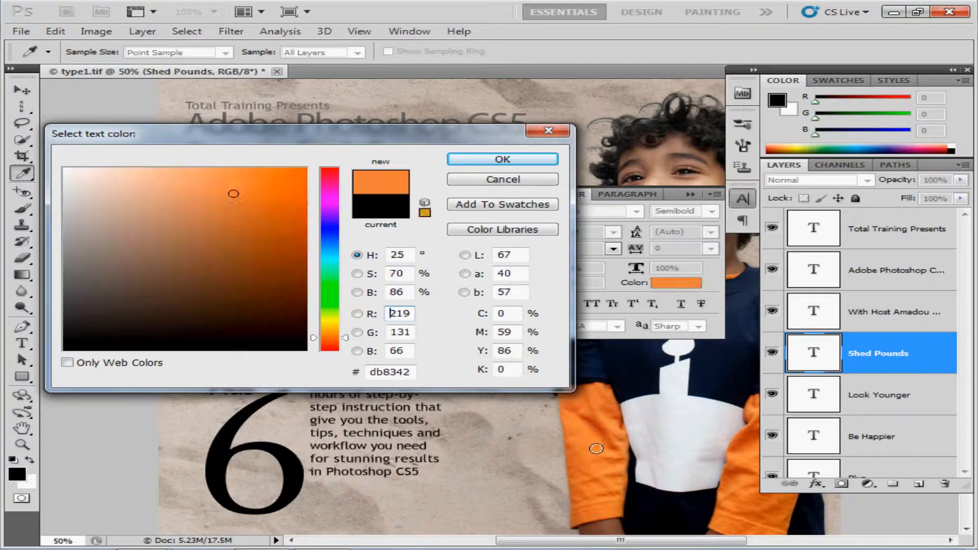
pyautogui.click(520, 161)
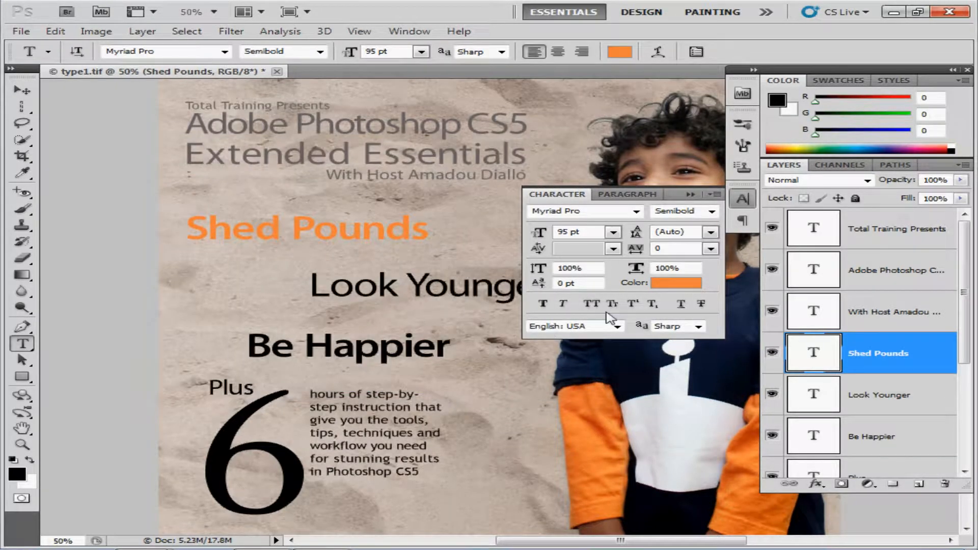
# Step: Recolour the Look Younger text in dark navy #131622 sampled from the boy's shirt
pyautogui.click(891, 397)
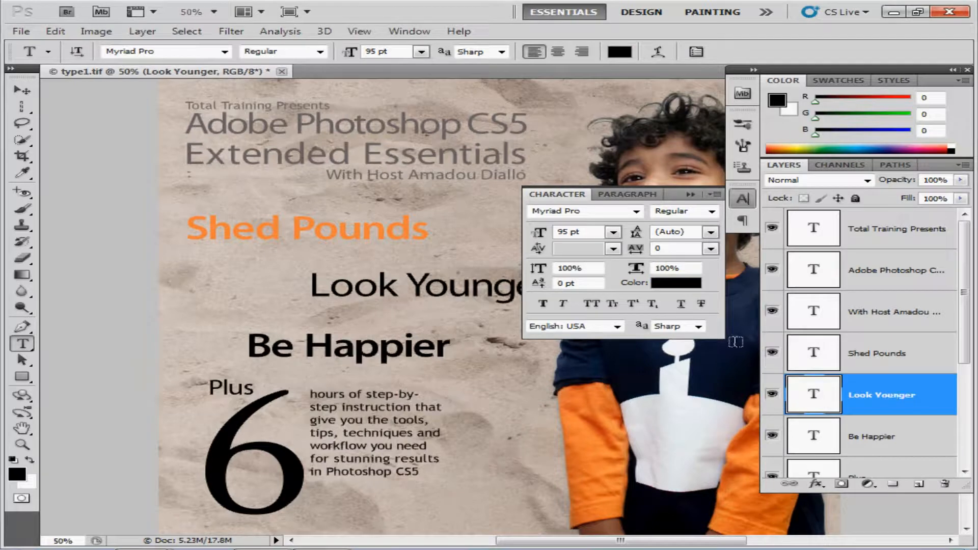
pyautogui.click(676, 284)
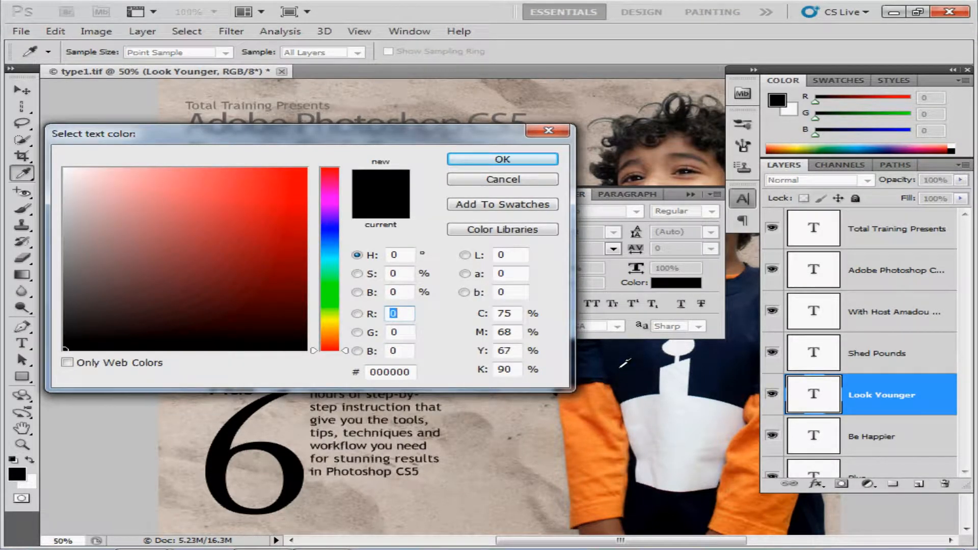
pyautogui.click(624, 363)
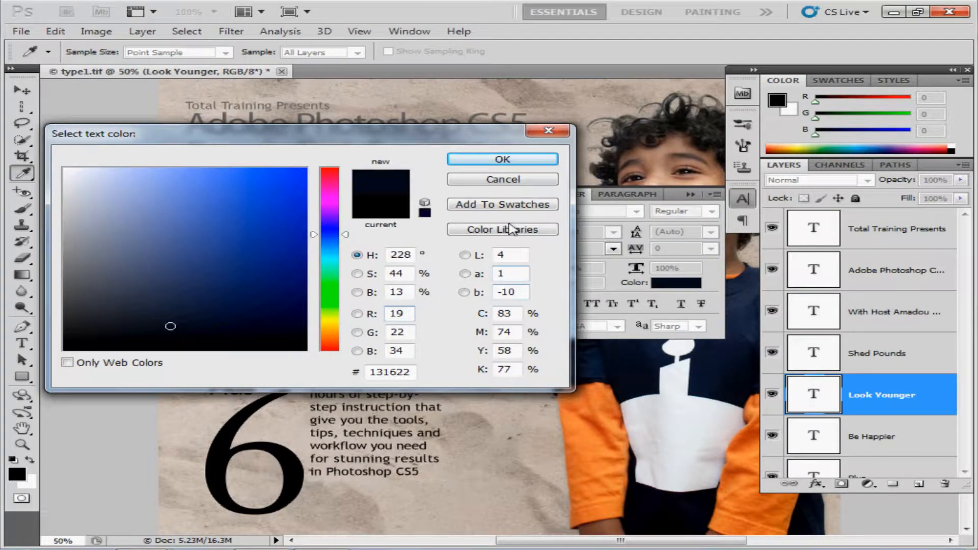
pyautogui.click(515, 162)
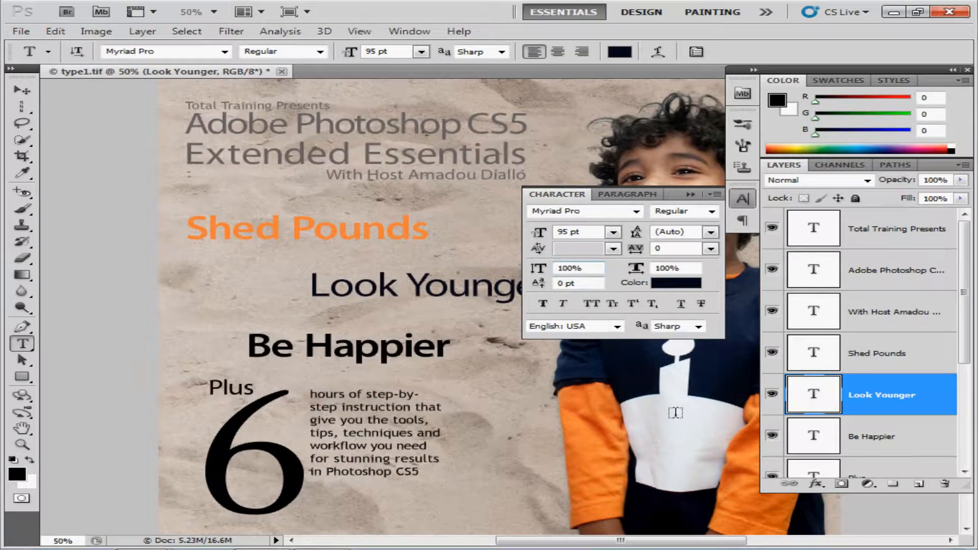
# Step: Recolour the Be Happier text in light grey #d8d9db sampled from the white print on the boy's shirt
pyautogui.click(877, 448)
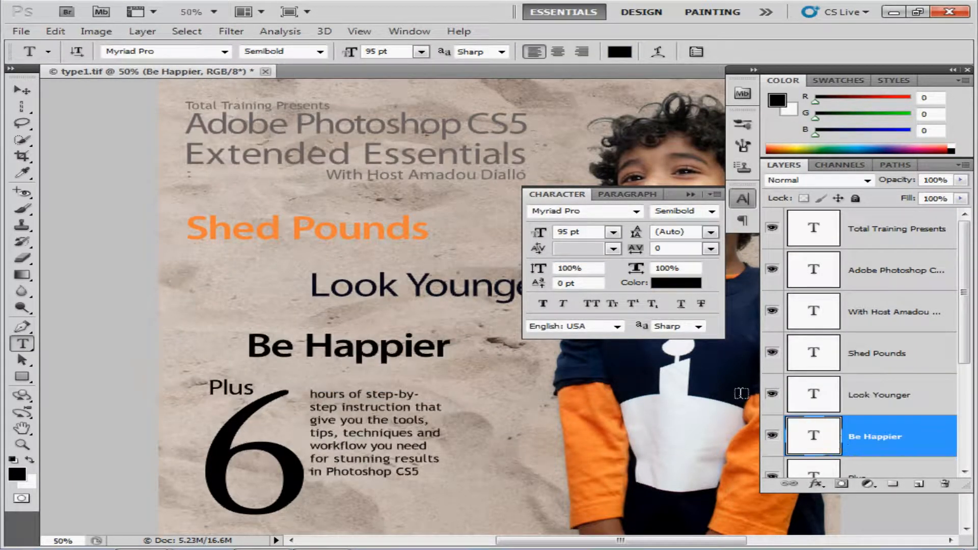
pyautogui.click(682, 286)
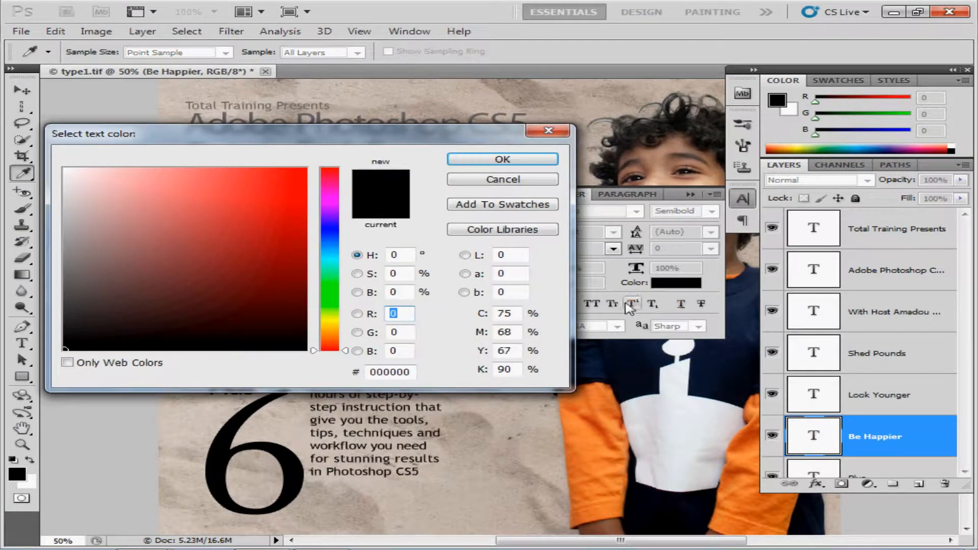
pyautogui.click(702, 451)
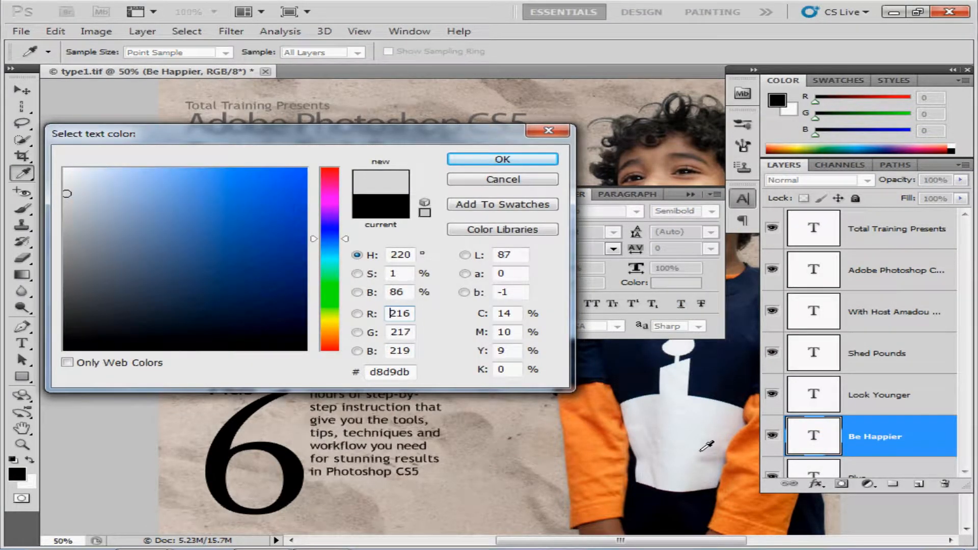
pyautogui.click(503, 160)
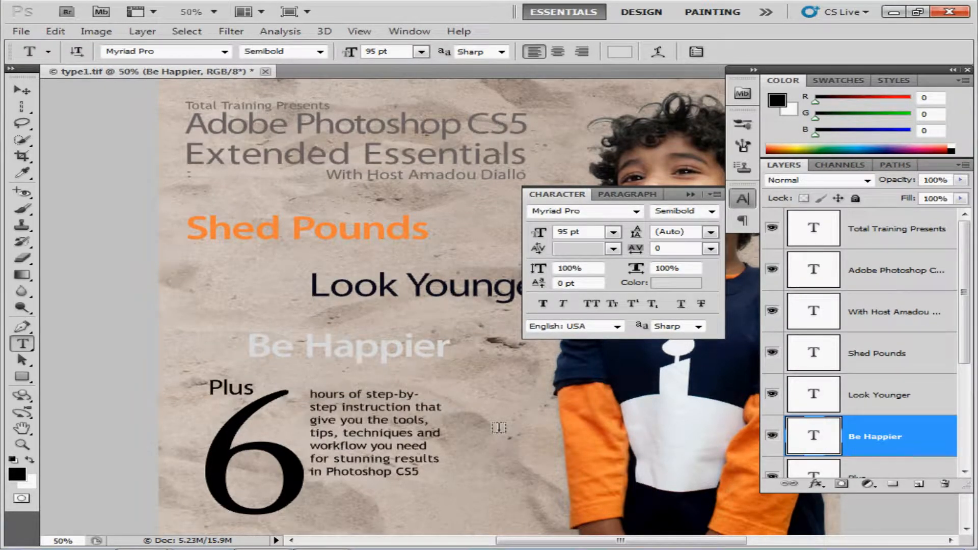
pyautogui.moveTo(966, 357); pyautogui.dragTo(955, 433)
pyautogui.click(850, 342)
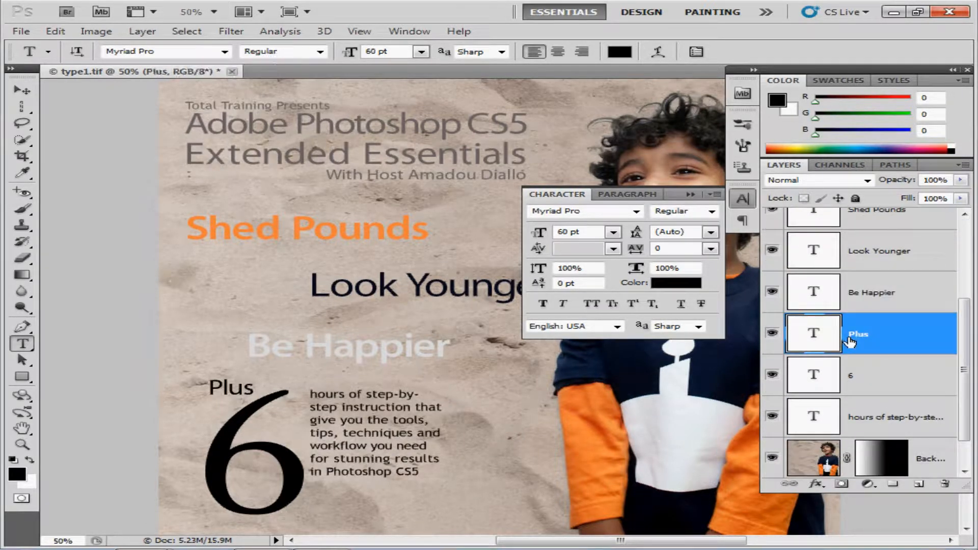
pyautogui.click(863, 381)
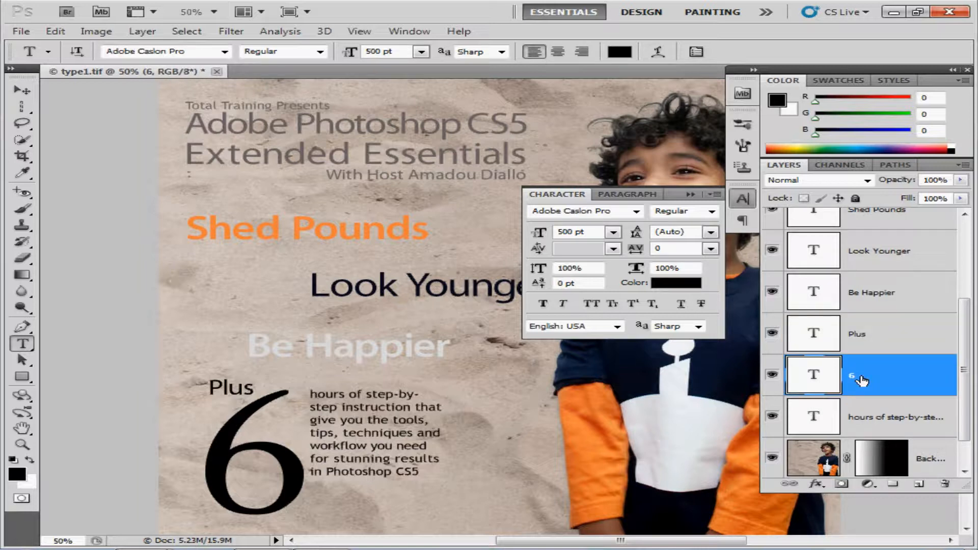
pyautogui.moveTo(972, 391); pyautogui.dragTo(976, 306)
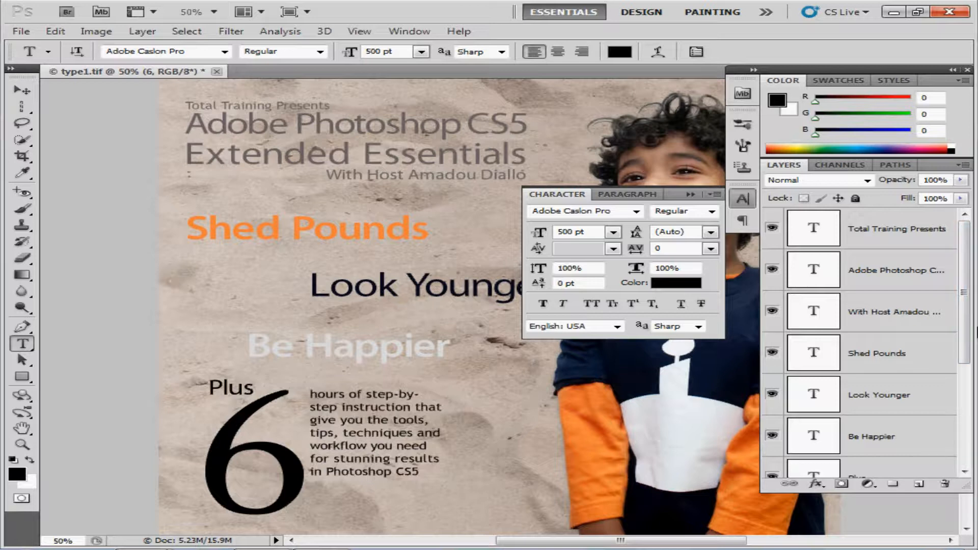
# Step: Add a Multiply drop shadow to the Adobe Photoshop CS5 Extended Essentials layer with 12% opacity, -69° angle and 24 px distance
pyautogui.click(900, 278)
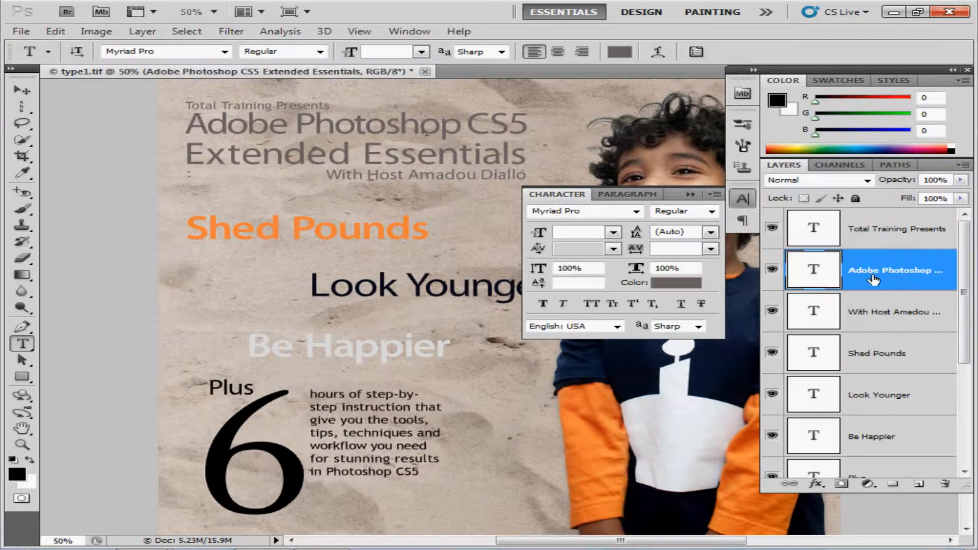
pyautogui.click(816, 484)
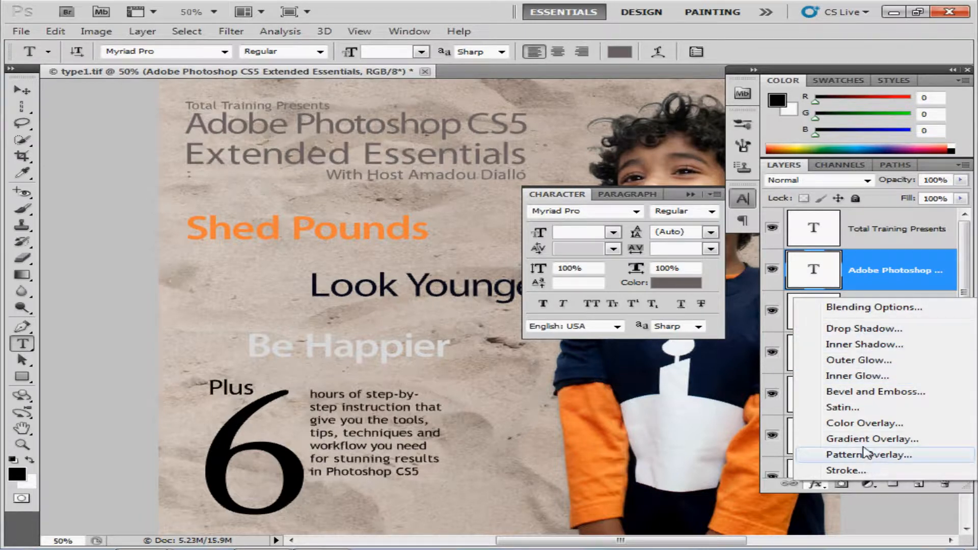
pyautogui.click(868, 336)
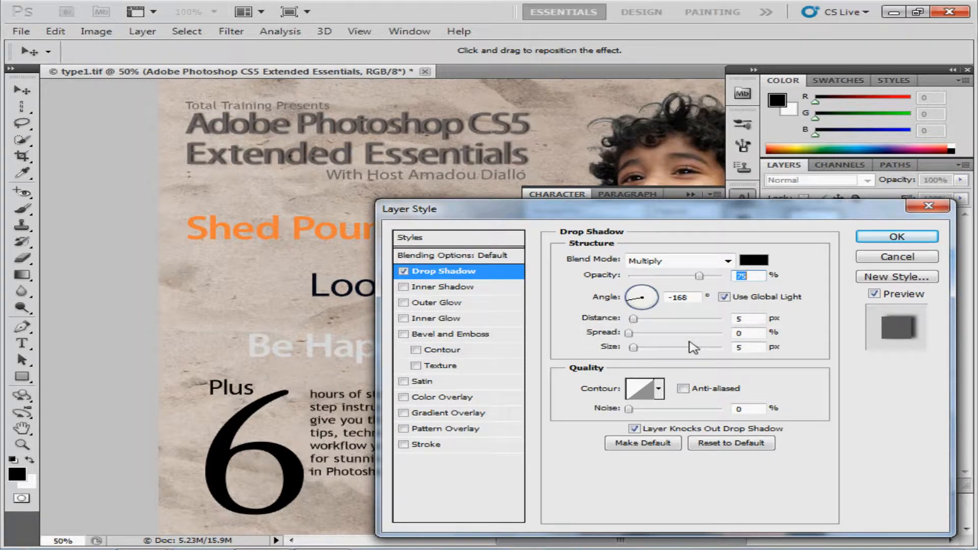
pyautogui.moveTo(697, 278); pyautogui.dragTo(645, 279)
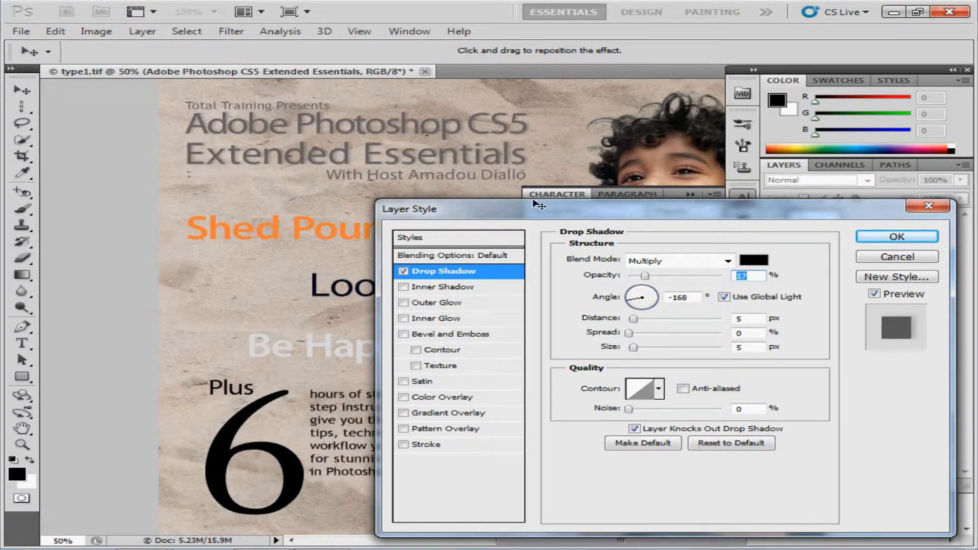
pyautogui.moveTo(647, 275); pyautogui.dragTo(641, 277)
pyautogui.moveTo(635, 320)
pyautogui.mouseDown()
pyautogui.moveTo(661, 330)
pyautogui.moveTo(645, 304)
pyautogui.mouseUp()
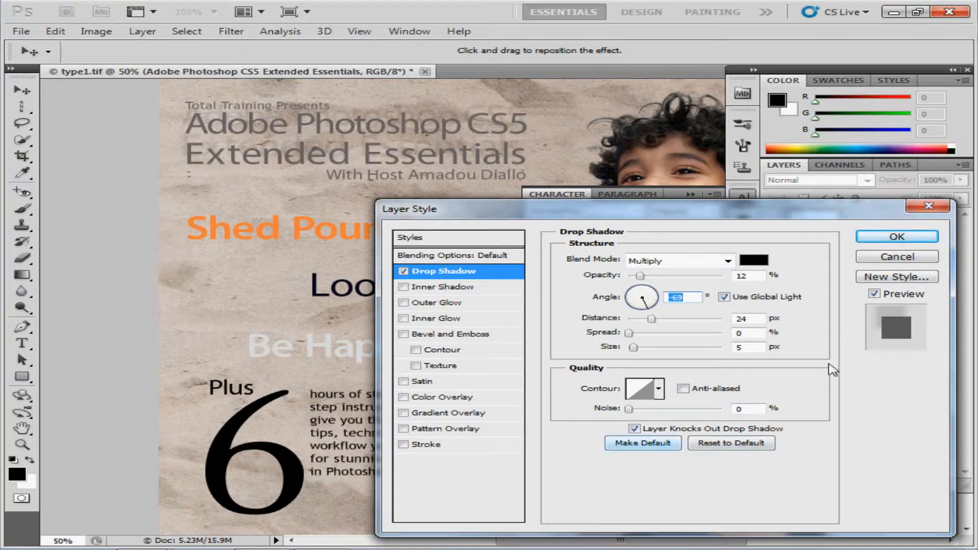
pyautogui.click(896, 237)
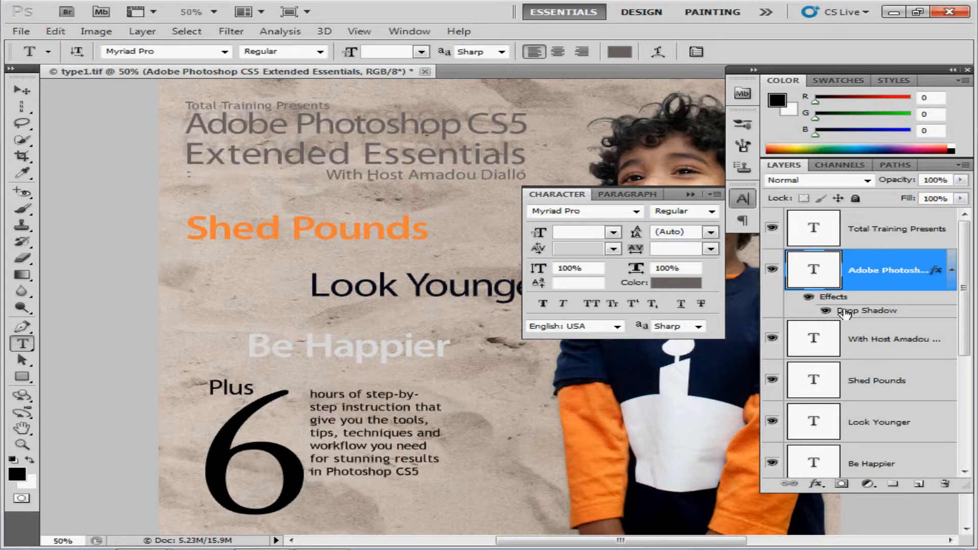
# Step: Move the drop shadow effect from the title layer to the host credit layer and on to the Shed Pounds layer
pyautogui.moveTo(845, 314); pyautogui.dragTo(849, 359)
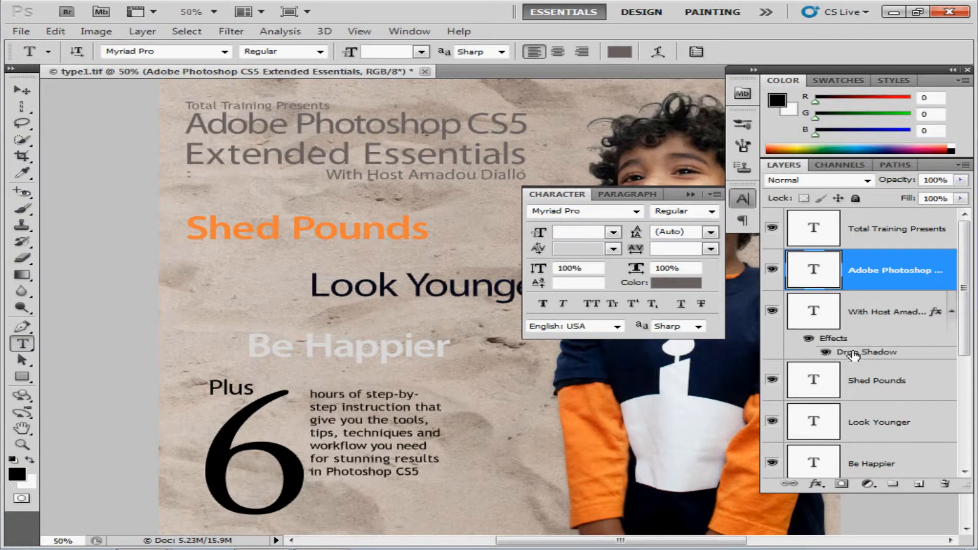
pyautogui.click(855, 355)
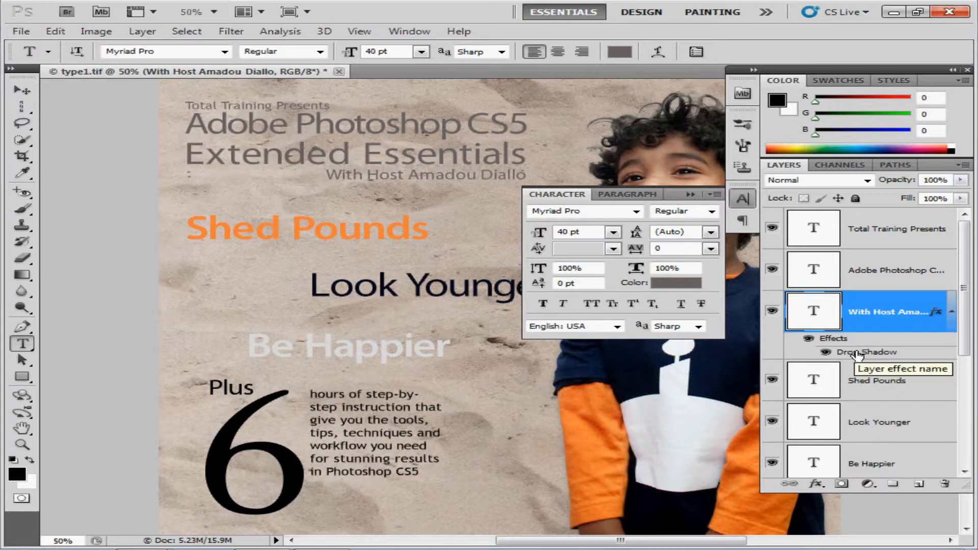
pyautogui.moveTo(859, 355); pyautogui.dragTo(865, 394)
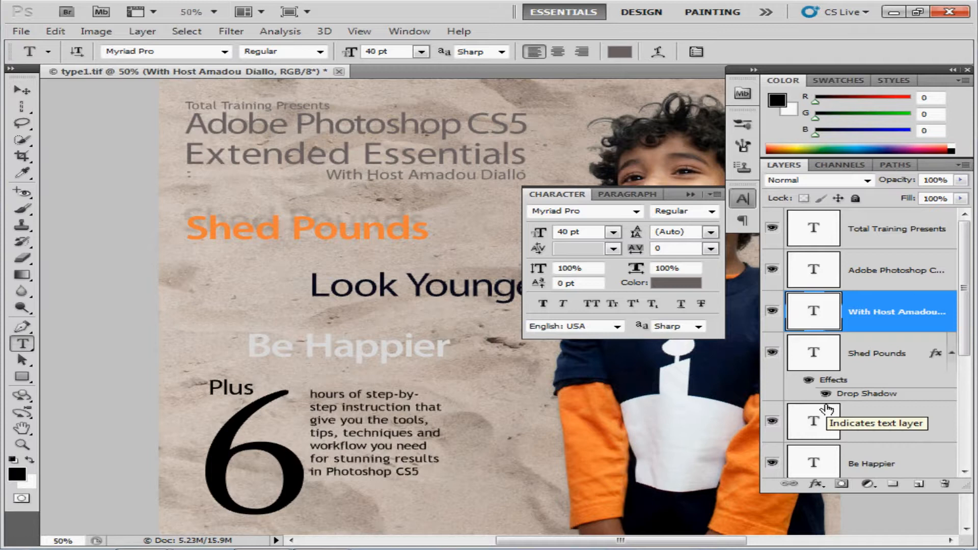
# Step: Add an inner shadow to the Look Younger layer with 82% opacity, 25 px distance, 11% choke and 73 px size
pyautogui.moveTo(966, 347); pyautogui.dragTo(968, 379)
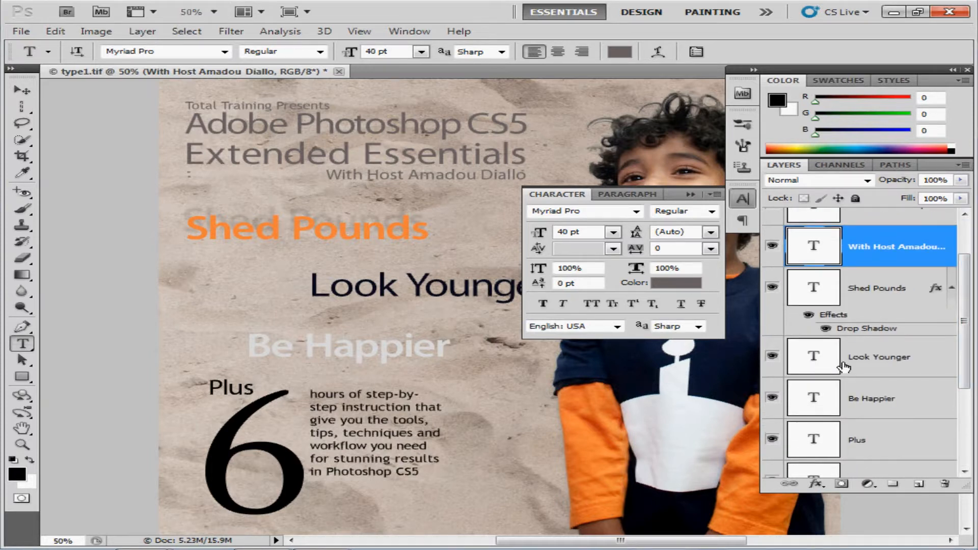
pyautogui.click(843, 367)
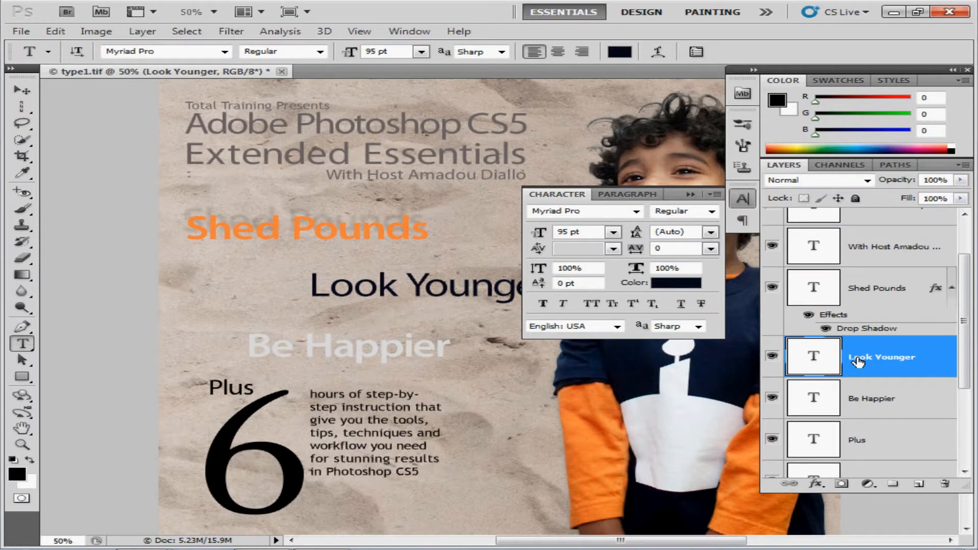
pyautogui.moveTo(968, 360); pyautogui.dragTo(969, 435)
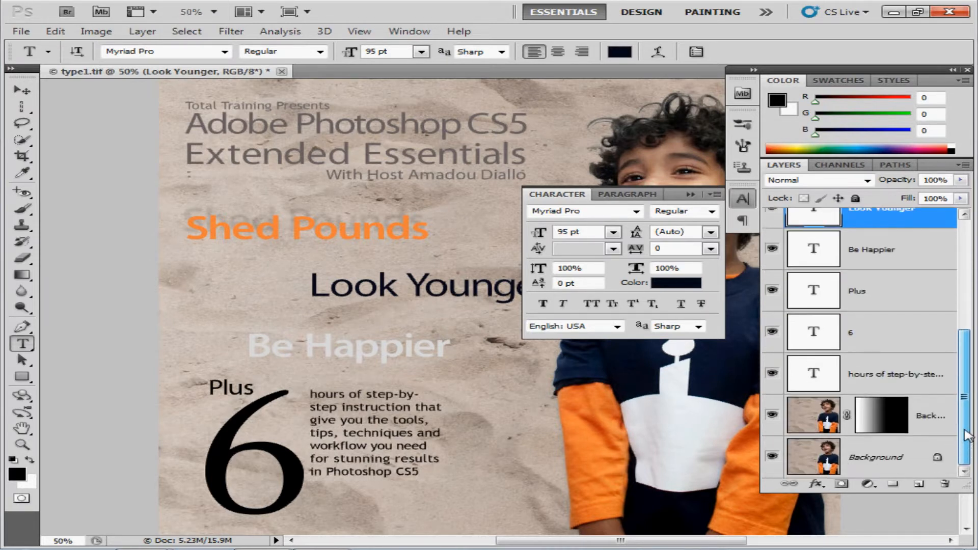
pyautogui.click(816, 484)
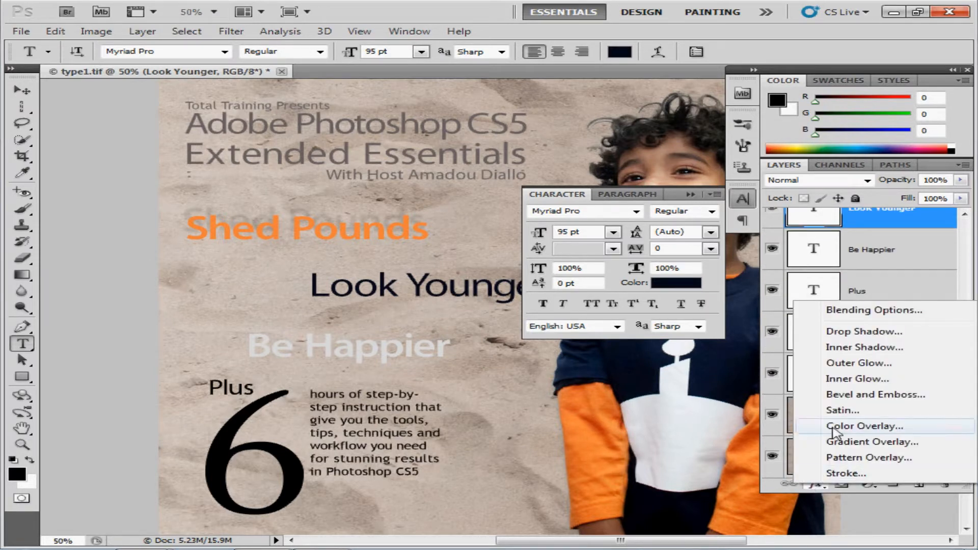
pyautogui.click(872, 348)
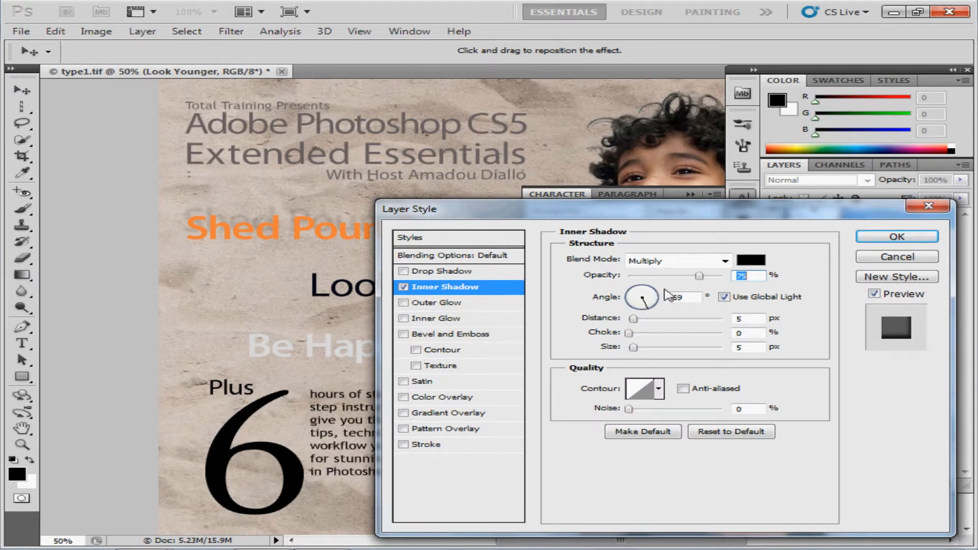
pyautogui.moveTo(699, 278)
pyautogui.mouseDown()
pyautogui.moveTo(650, 281)
pyautogui.moveTo(705, 281)
pyautogui.mouseUp()
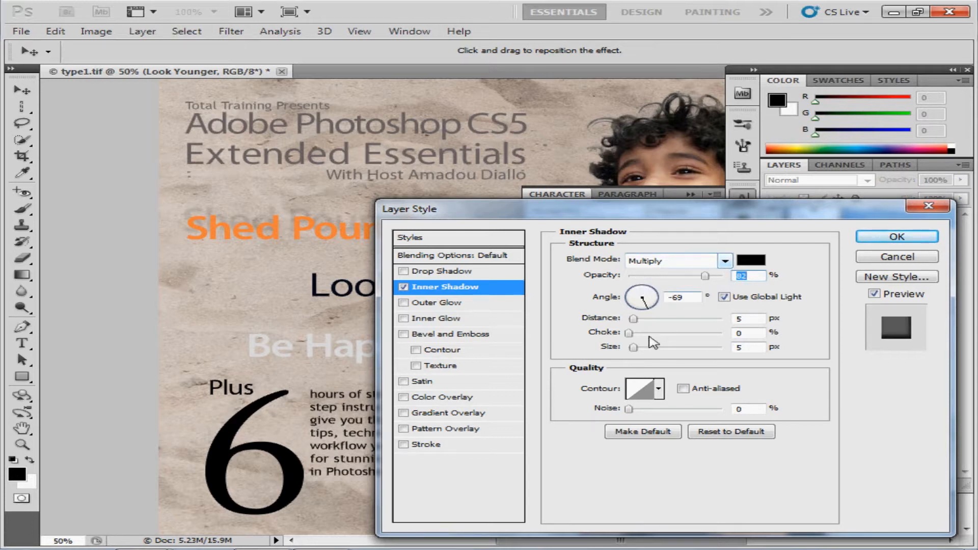
pyautogui.moveTo(634, 320); pyautogui.dragTo(652, 320)
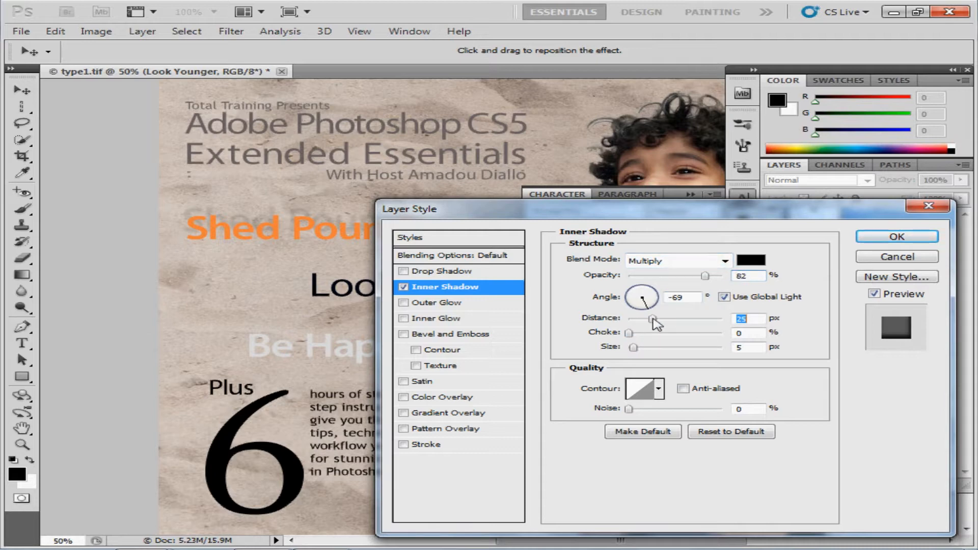
pyautogui.moveTo(664, 211); pyautogui.dragTo(691, 176)
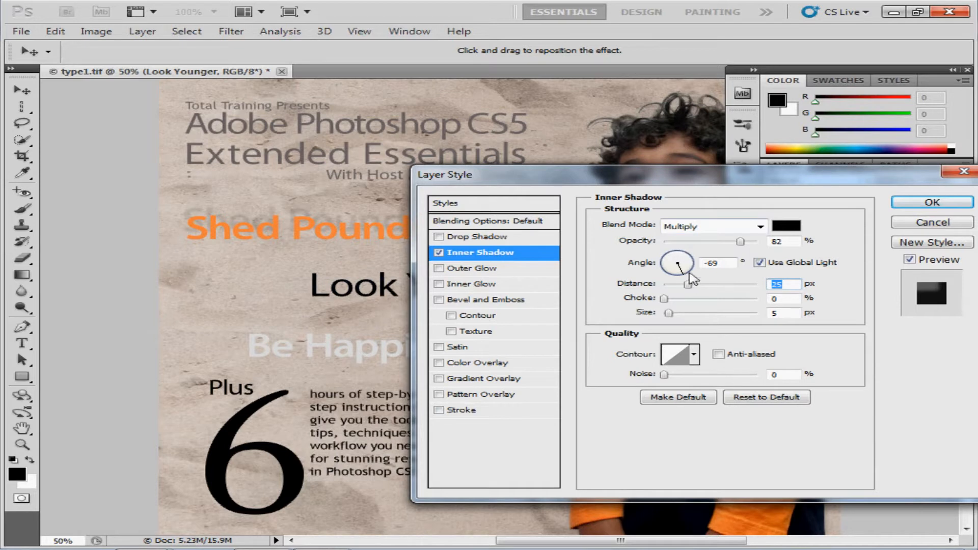
pyautogui.moveTo(665, 300); pyautogui.dragTo(700, 317)
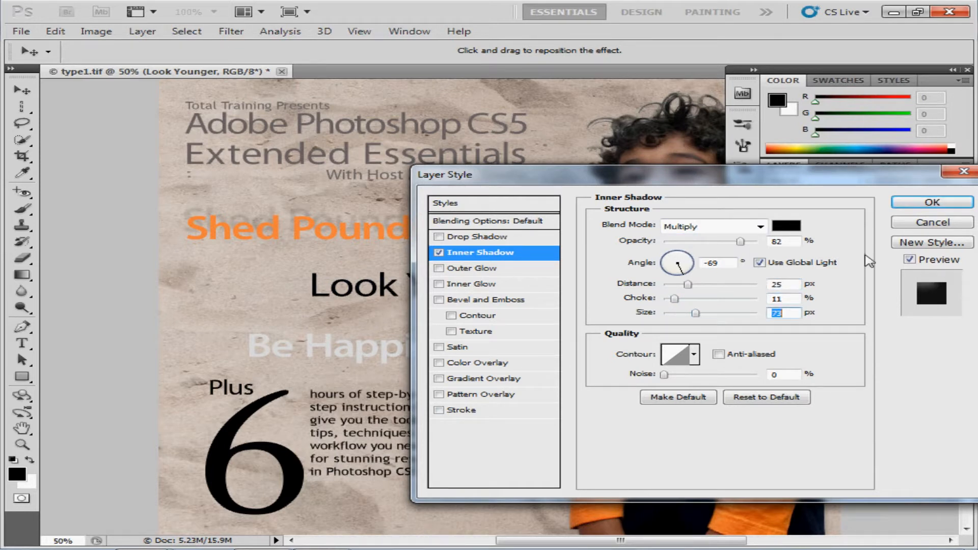
pyautogui.click(900, 202)
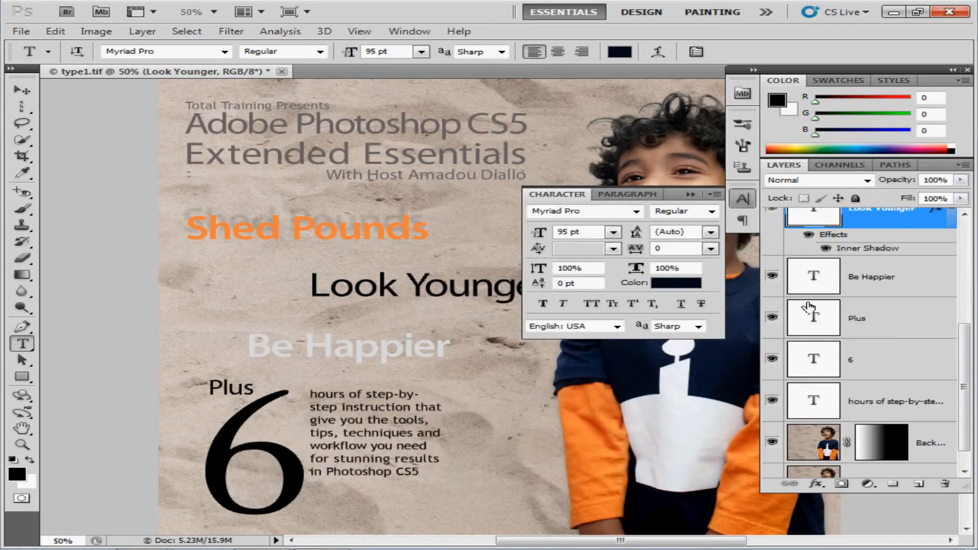
pyautogui.moveTo(963, 386); pyautogui.dragTo(963, 287)
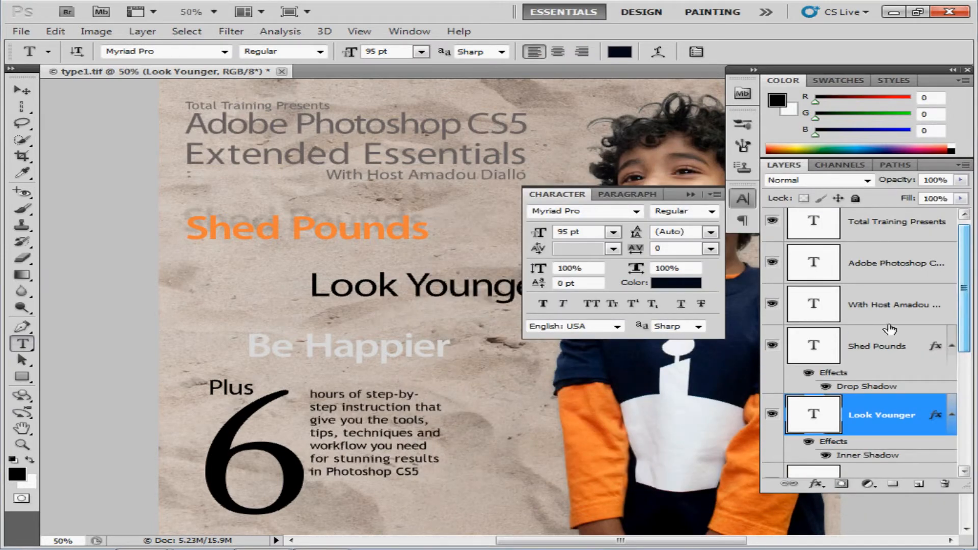
pyautogui.click(880, 366)
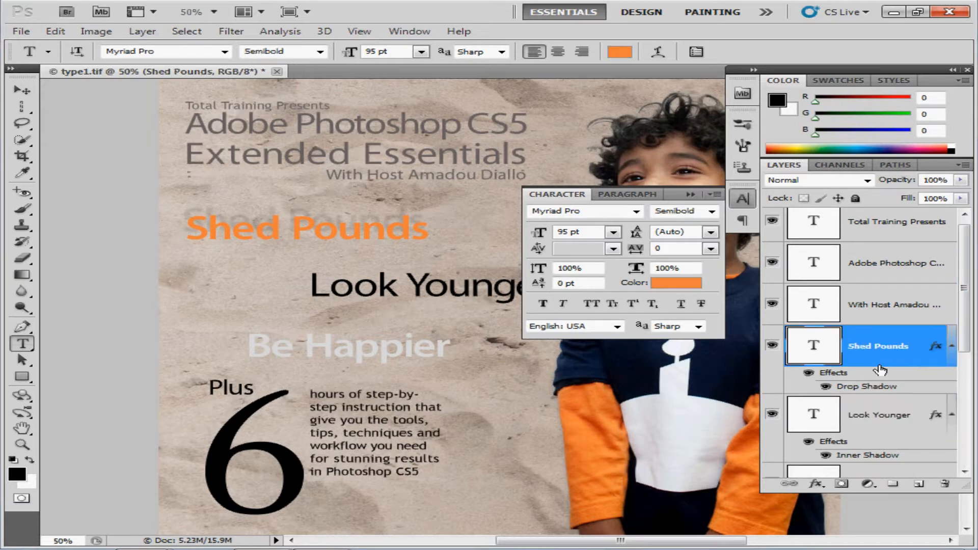
pyautogui.click(872, 306)
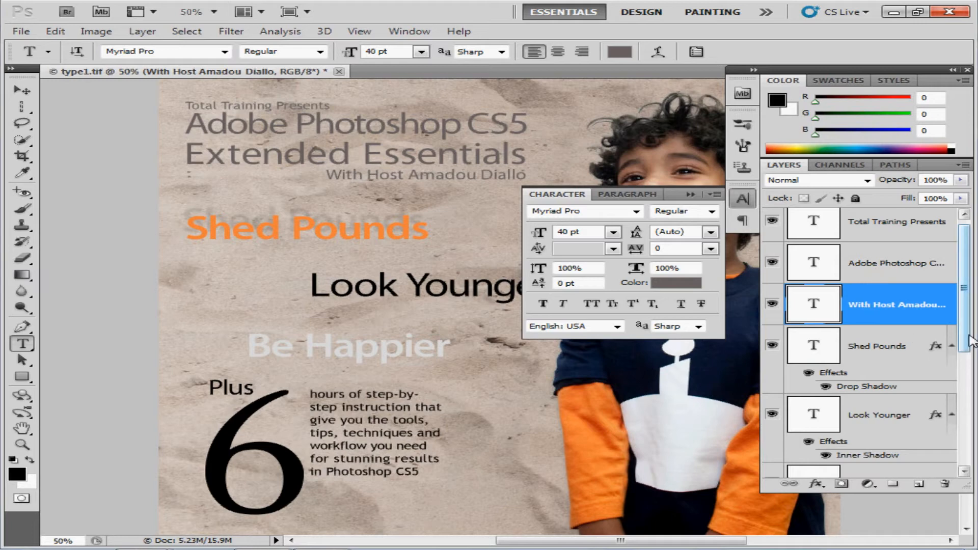
# Step: Add an inner shadow to the Be Happier layer with a -159° global light angle and 76% opacity
pyautogui.moveTo(964, 340); pyautogui.dragTo(964, 402)
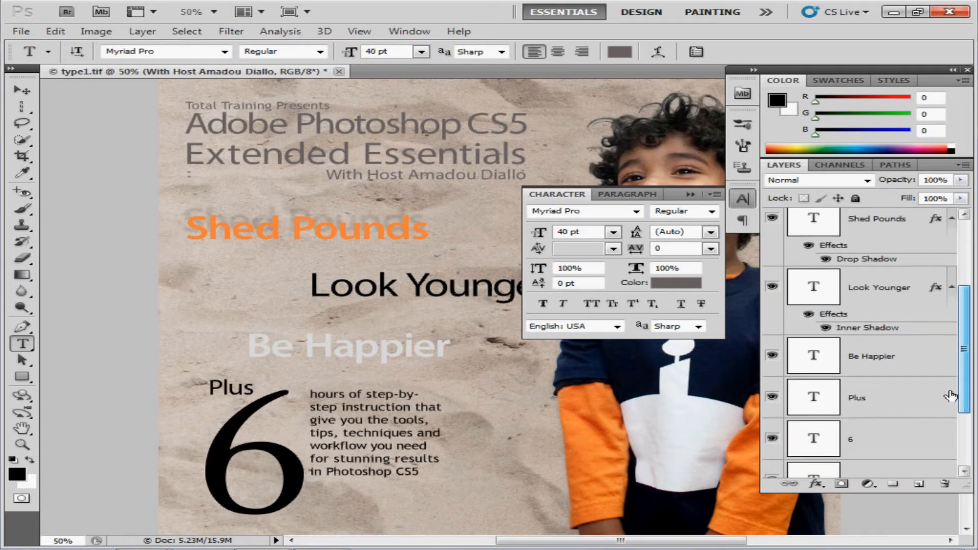
pyautogui.click(895, 366)
pyautogui.click(815, 483)
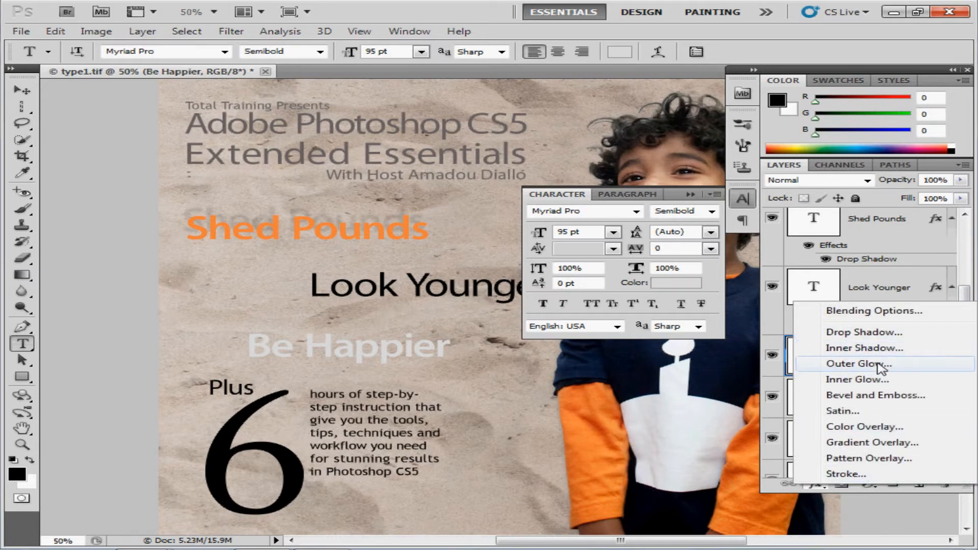
pyautogui.click(885, 347)
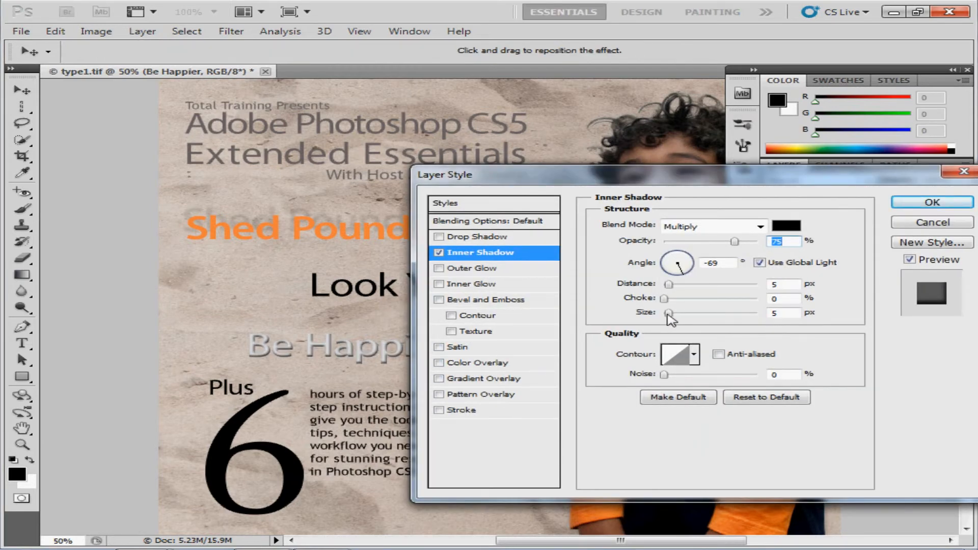
pyautogui.moveTo(680, 270); pyautogui.dragTo(658, 275)
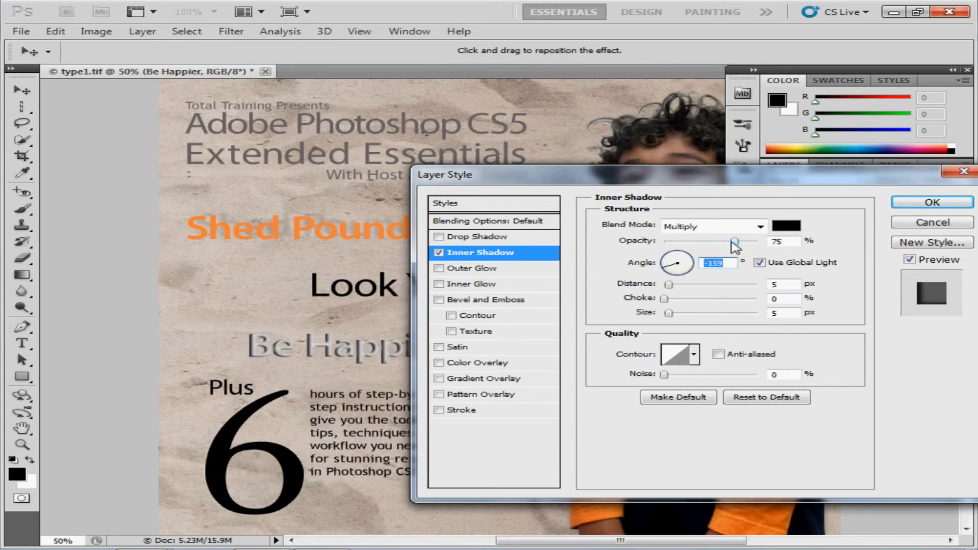
pyautogui.moveTo(735, 247)
pyautogui.mouseDown()
pyautogui.moveTo(716, 249)
pyautogui.moveTo(735, 243)
pyautogui.mouseUp()
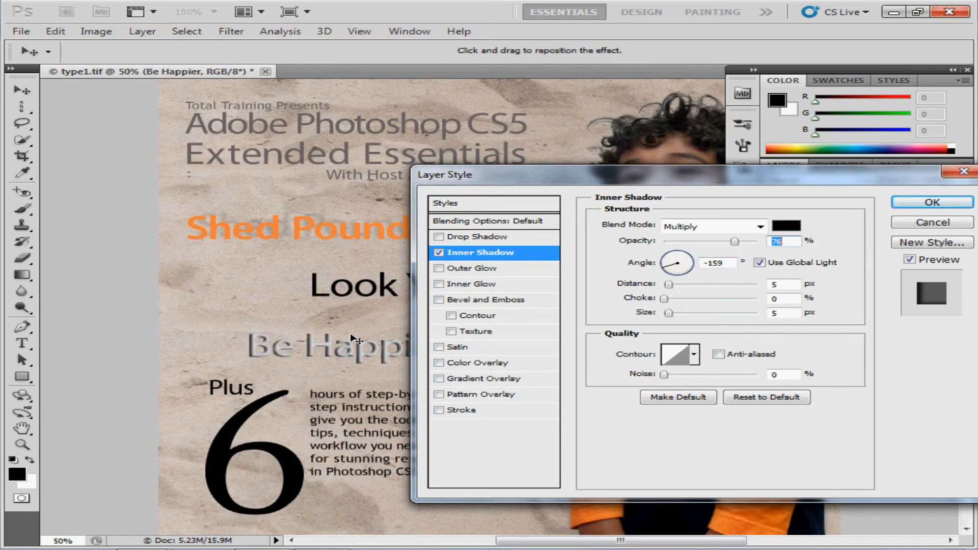
pyautogui.click(915, 205)
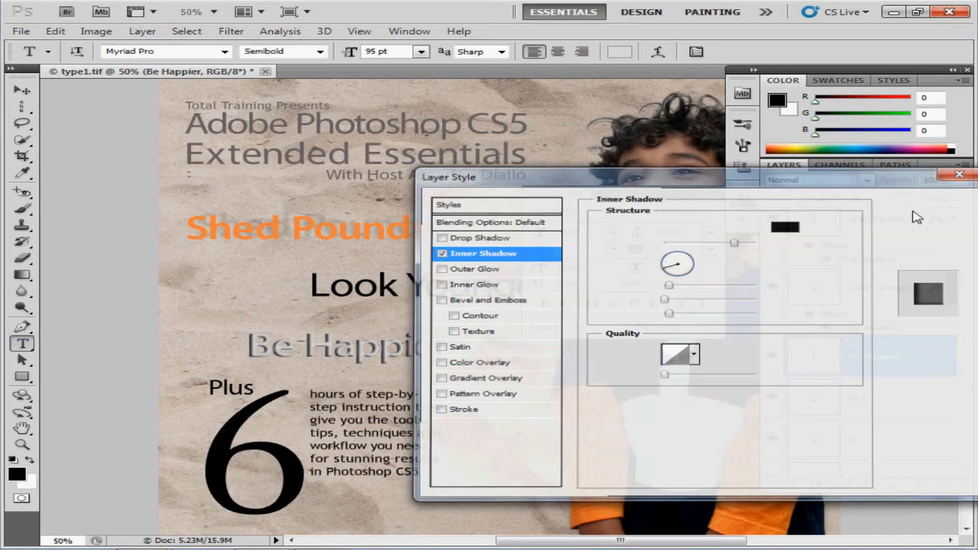